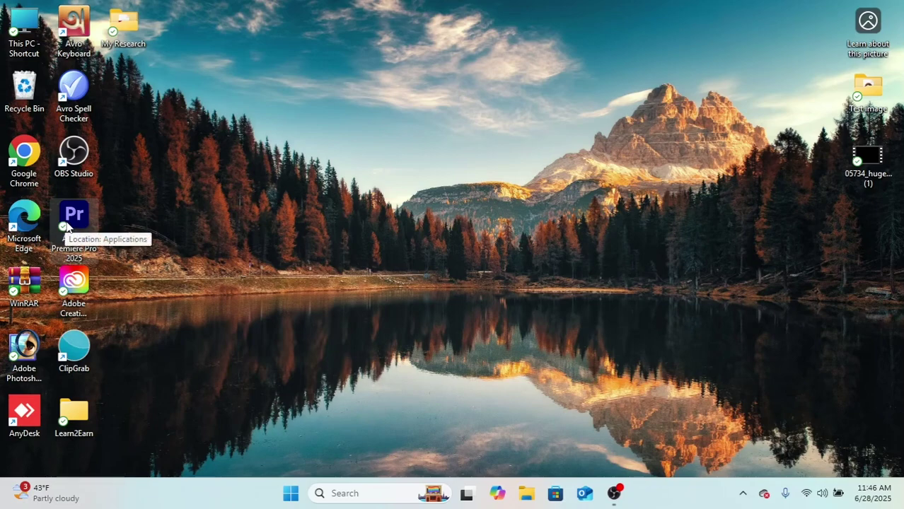
Open Adobe Premiere Pro 2025 and preview the start of the Story 98 Rider Chronicles sequence
{"action": "double_click", "coordinate": [74, 216]}
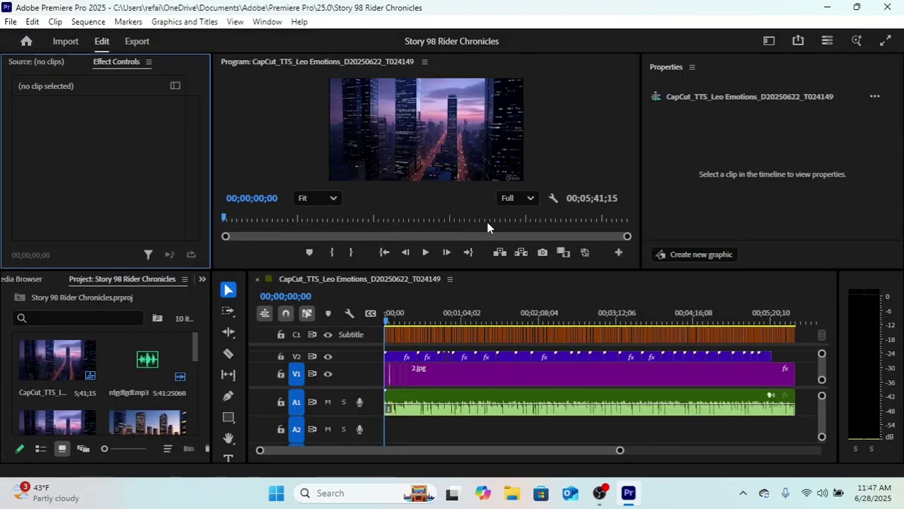
{"action": "left_click_drag", "start_coordinate": [622, 450], "coordinate": [667, 459]}
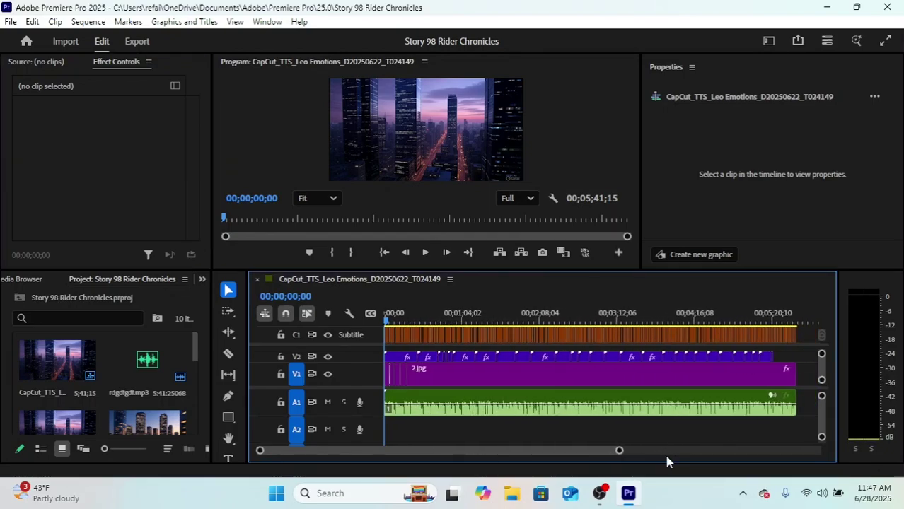
{"action": "left_click", "coordinate": [426, 254]}
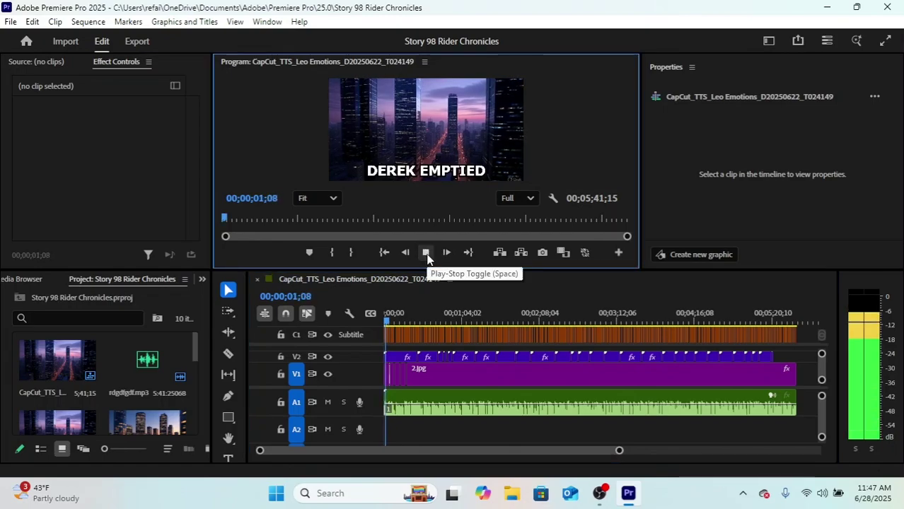
{"action": "left_click", "coordinate": [344, 345]}
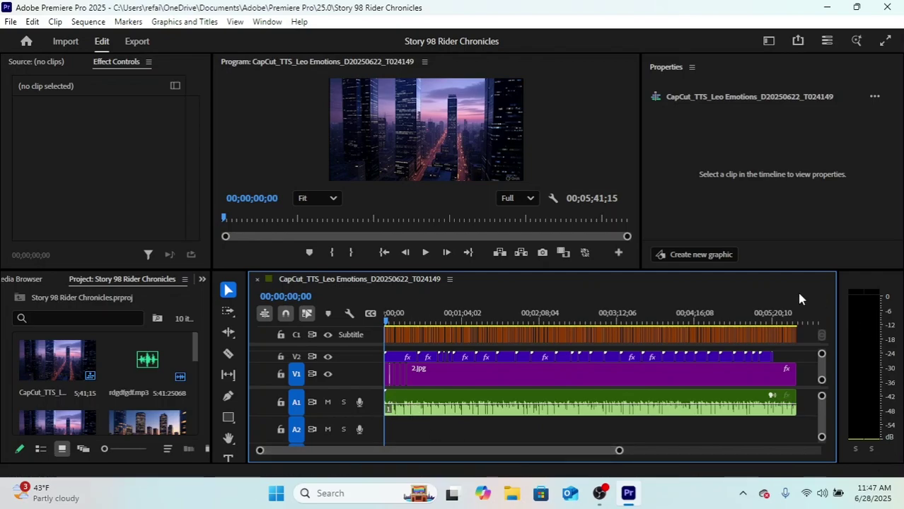
{"action": "left_click_drag", "start_coordinate": [619, 450], "coordinate": [515, 451]}
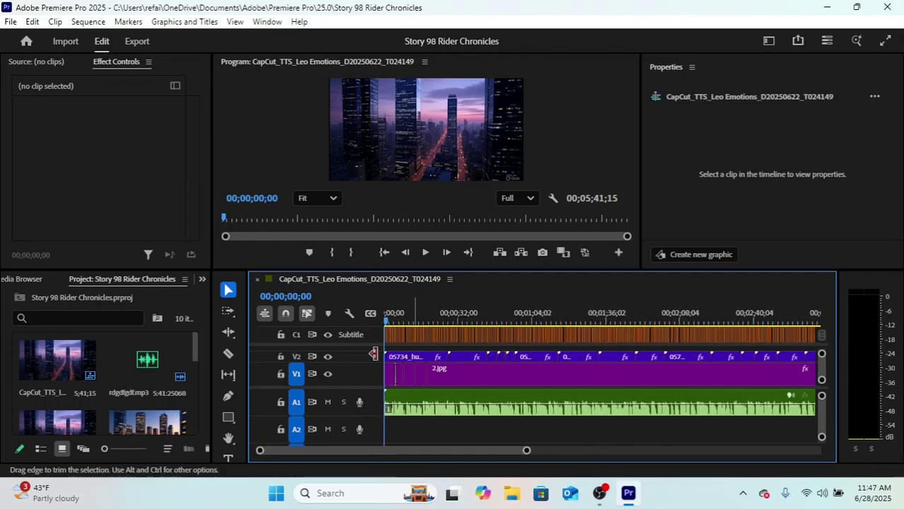
Open the export settings for the sequence and name the output file "Premiere Pro Test"
{"action": "left_click", "coordinate": [138, 42]}
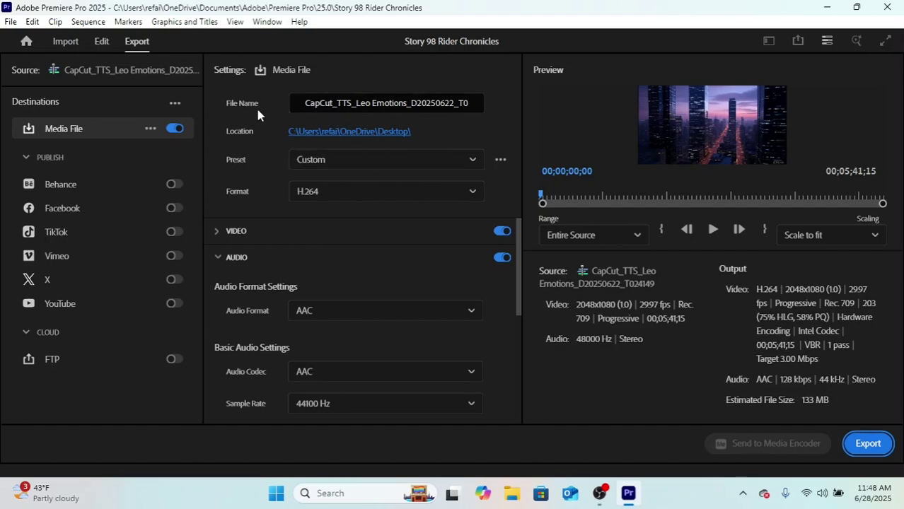
{"action": "left_click", "coordinate": [349, 103]}
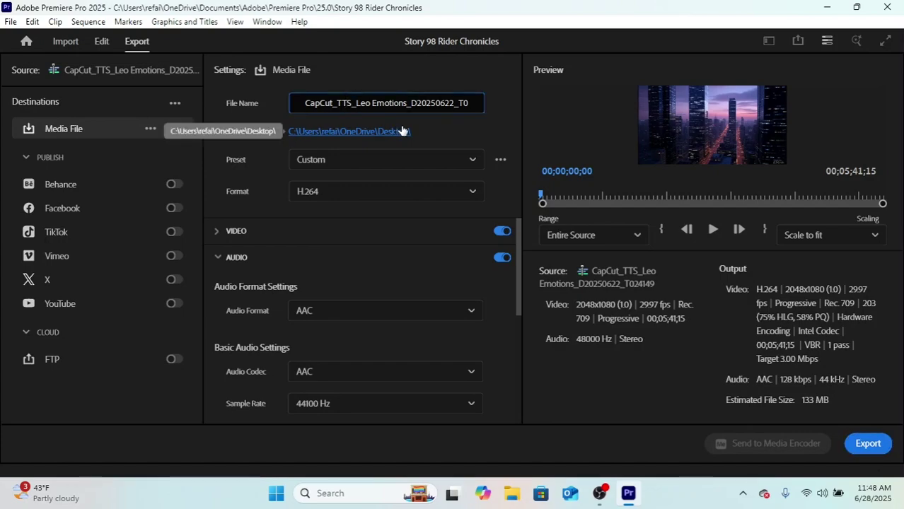
{"action": "key", "text": "ctrl+a"}
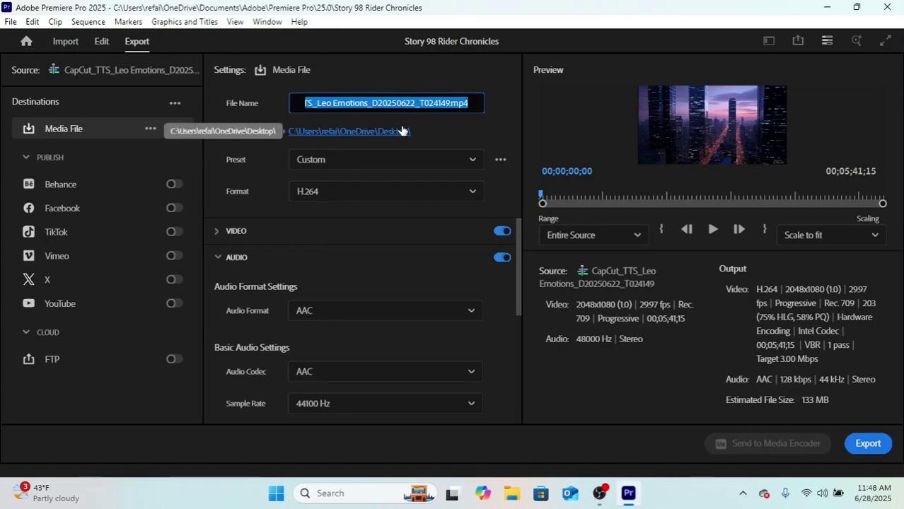
{"action": "type", "text": "Pre"}
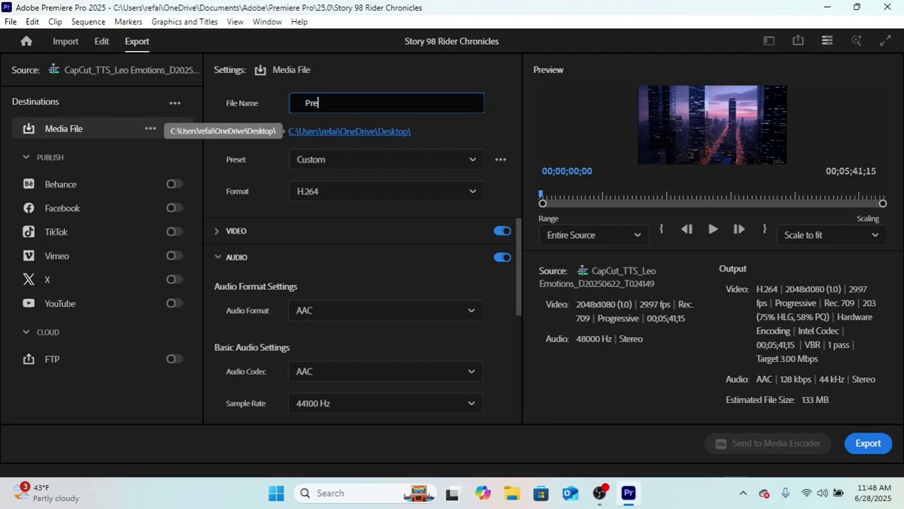
{"action": "type", "text": "miere Pro Test"}
Set the Desktop as the save location for the exported video
{"action": "left_click", "coordinate": [396, 133]}
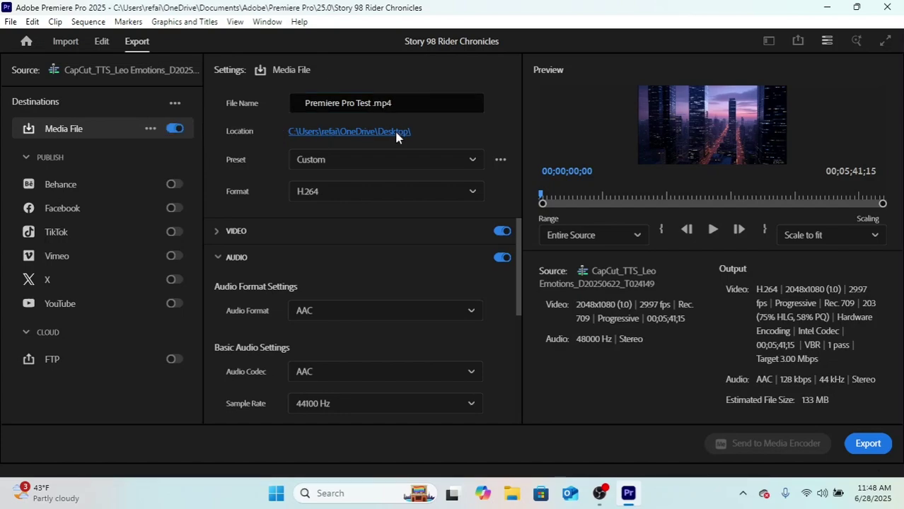
{"action": "left_click", "coordinate": [43, 205]}
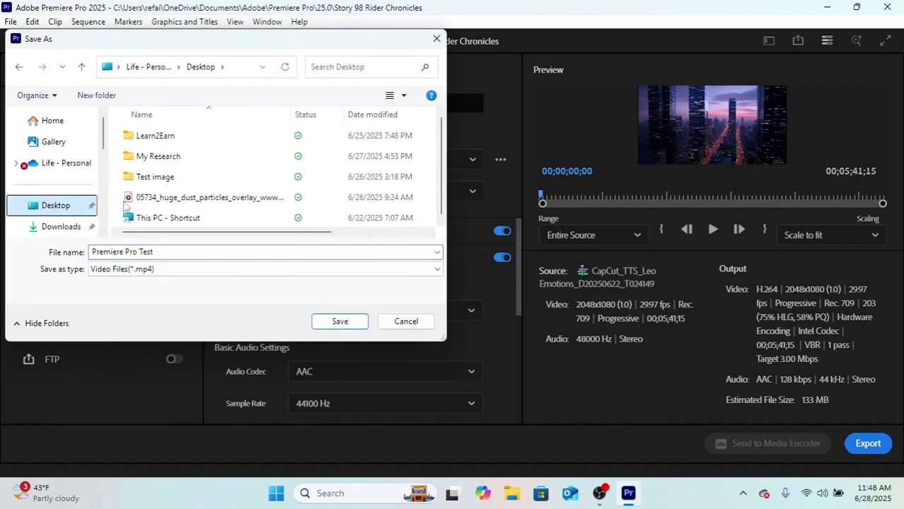
{"action": "left_click", "coordinate": [338, 325]}
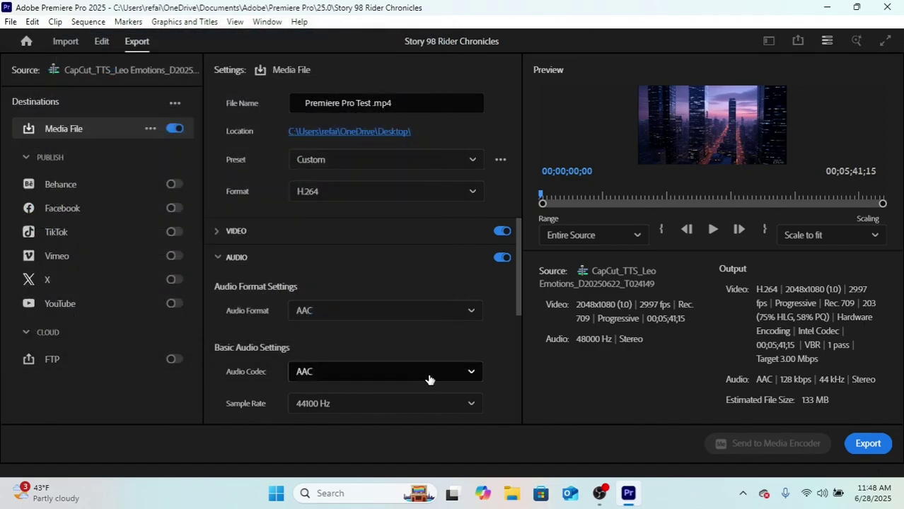
Set the export format to H.264
{"action": "left_click", "coordinate": [336, 196]}
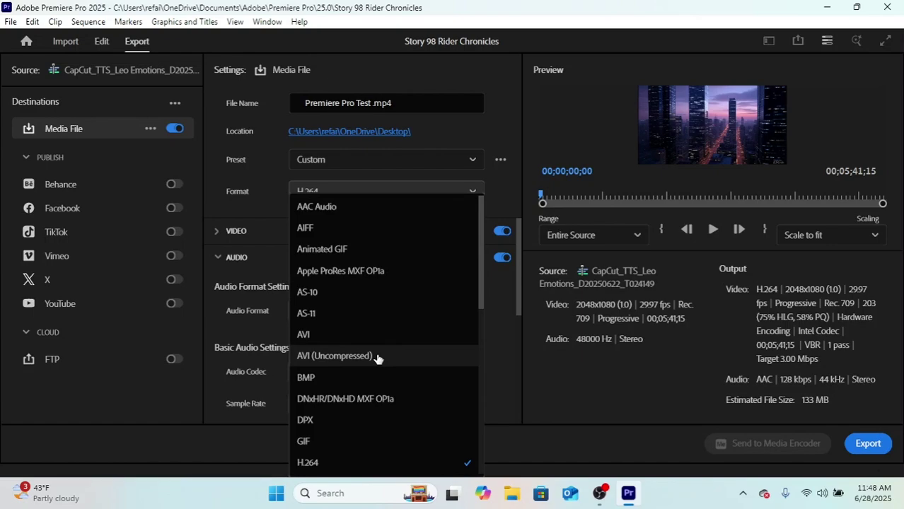
{"action": "key", "text": "Escape"}
{"action": "left_click", "coordinate": [309, 192]}
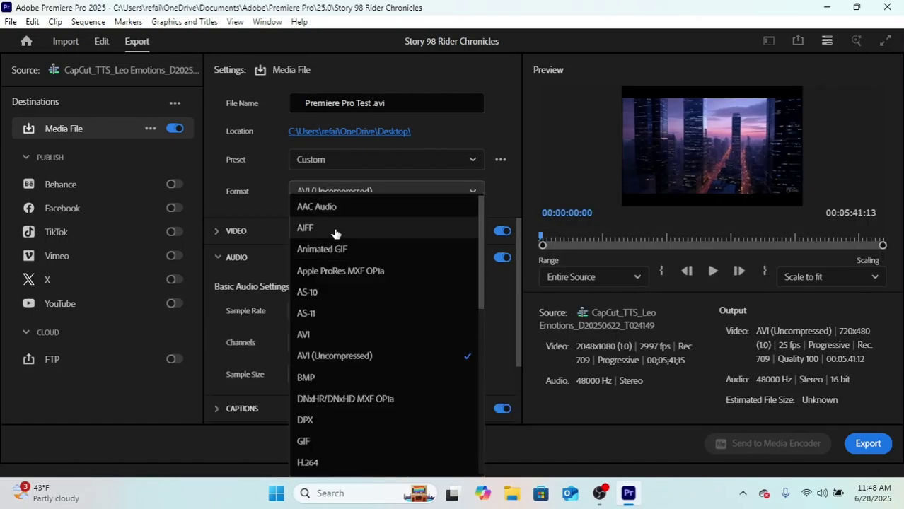
{"action": "scroll", "coordinate": [343, 311], "scroll_direction": "down", "scroll_amount": 1}
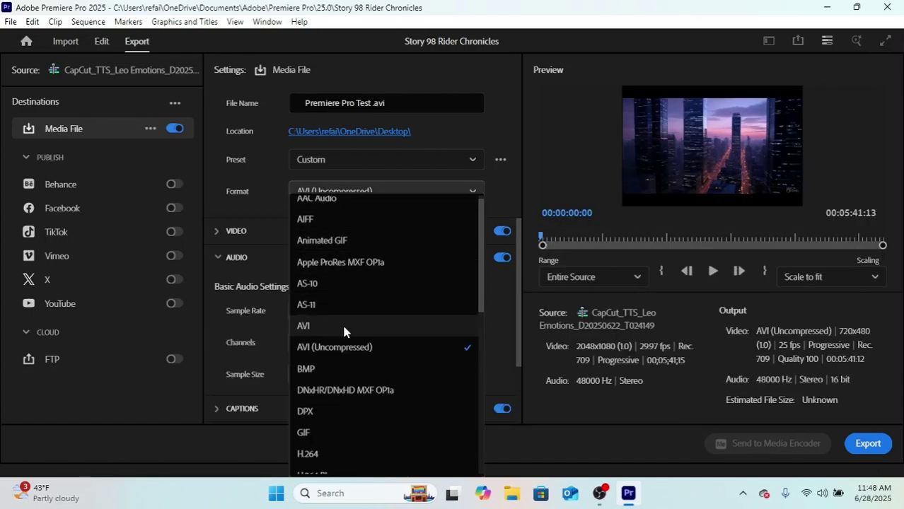
{"action": "left_click", "coordinate": [327, 453]}
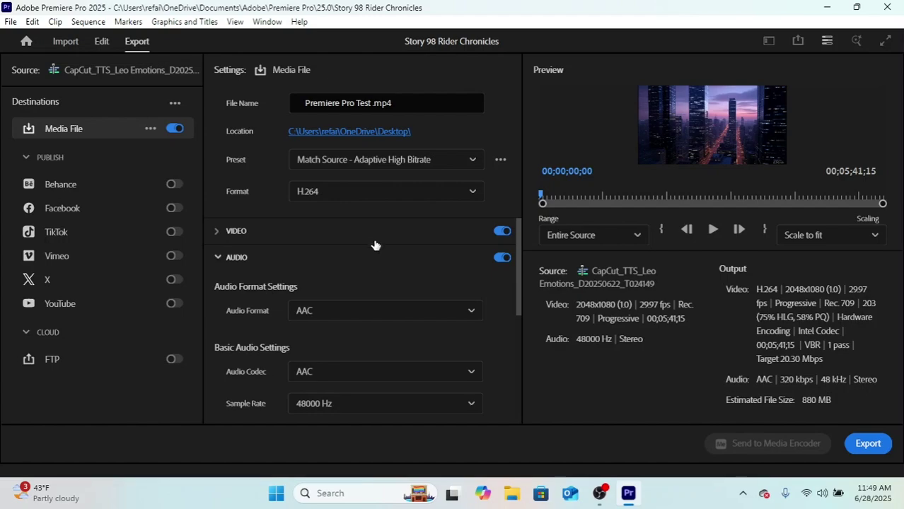
Compare the Match Source Adaptive Low, Medium and High Bitrate presets, and settle on Match Source - Adaptive Medium Bitrate
{"action": "left_click", "coordinate": [325, 161]}
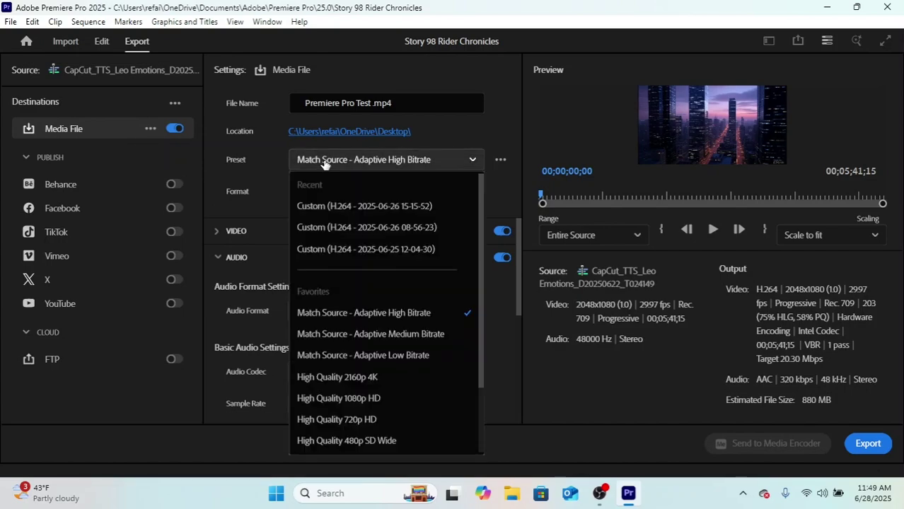
{"action": "left_click", "coordinate": [391, 357]}
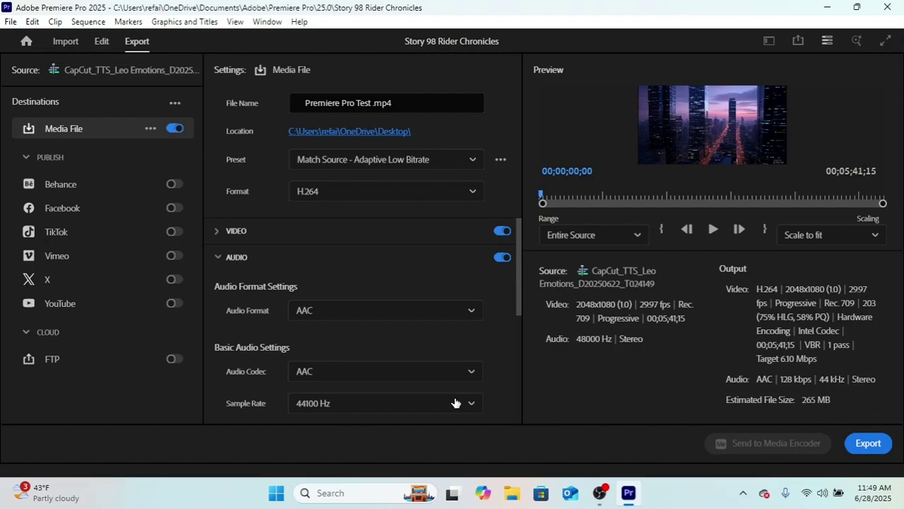
{"action": "left_click", "coordinate": [384, 159]}
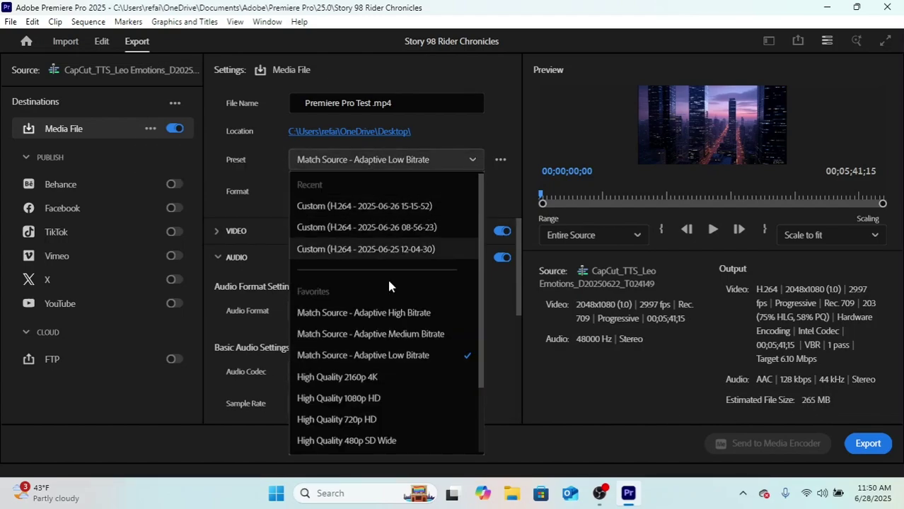
{"action": "left_click", "coordinate": [388, 336]}
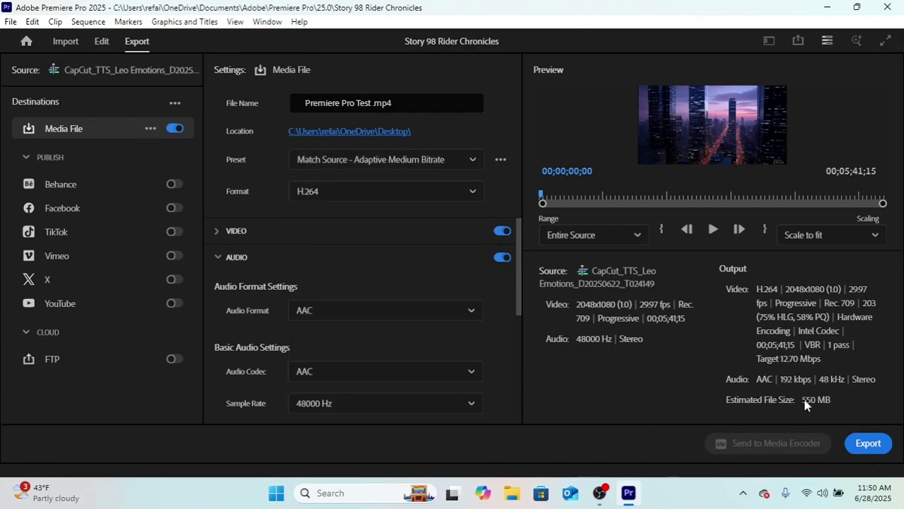
{"action": "left_click", "coordinate": [387, 161]}
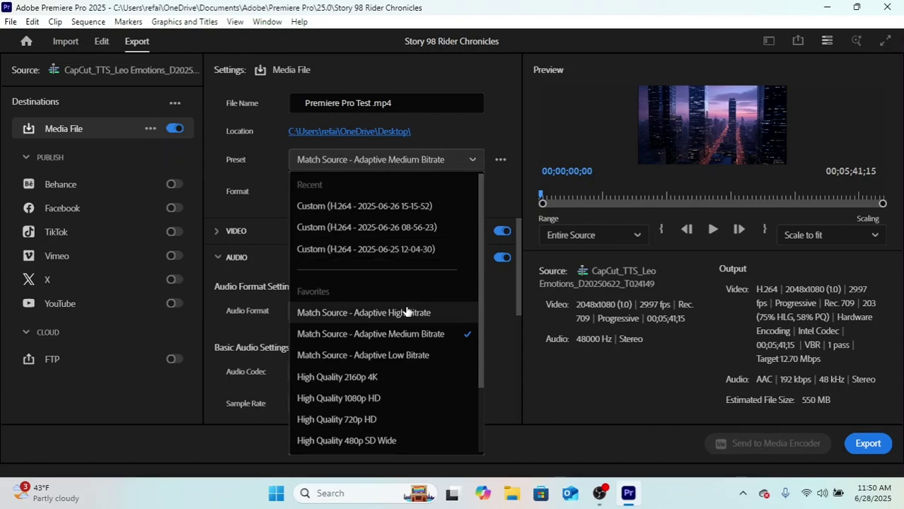
{"action": "left_click", "coordinate": [361, 313]}
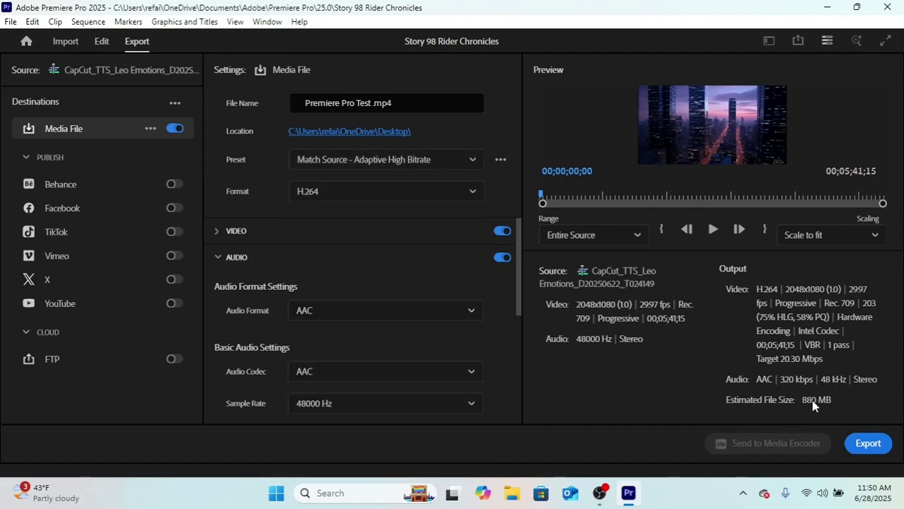
{"action": "left_click", "coordinate": [419, 162]}
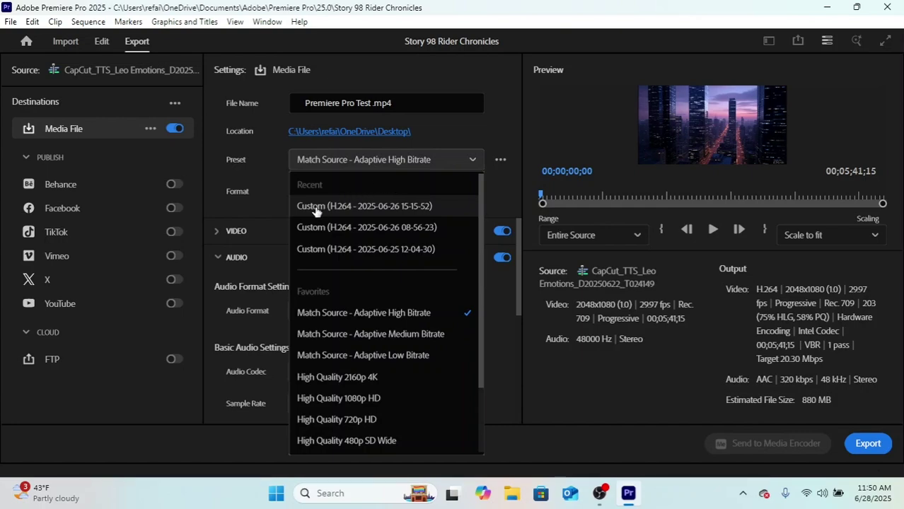
{"action": "left_click", "coordinate": [371, 334]}
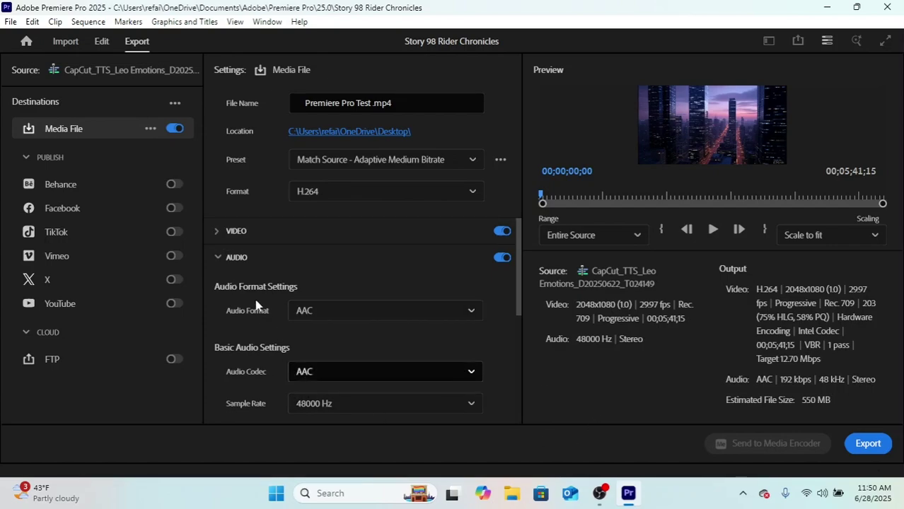
In the video export settings, set the target bitrate to 5 Mbps
{"action": "left_click", "coordinate": [220, 239]}
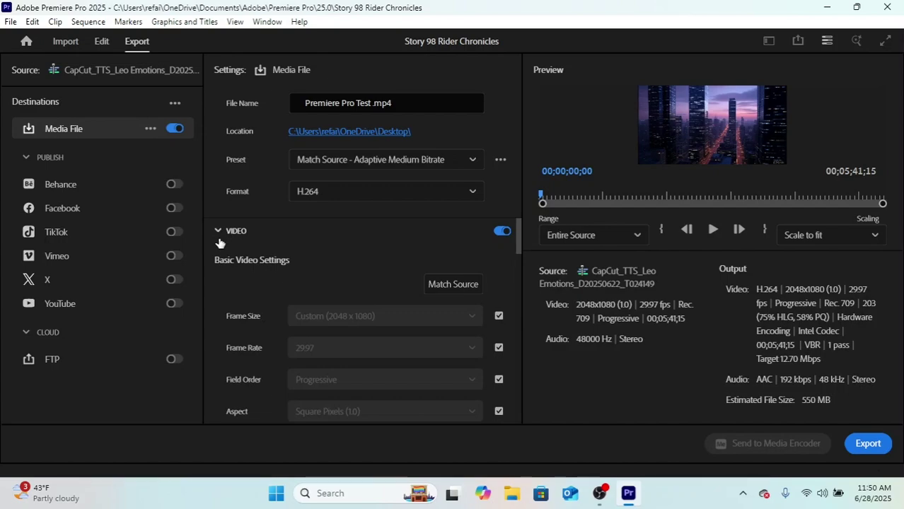
{"action": "scroll", "coordinate": [336, 268], "scroll_direction": "down", "scroll_amount": 2}
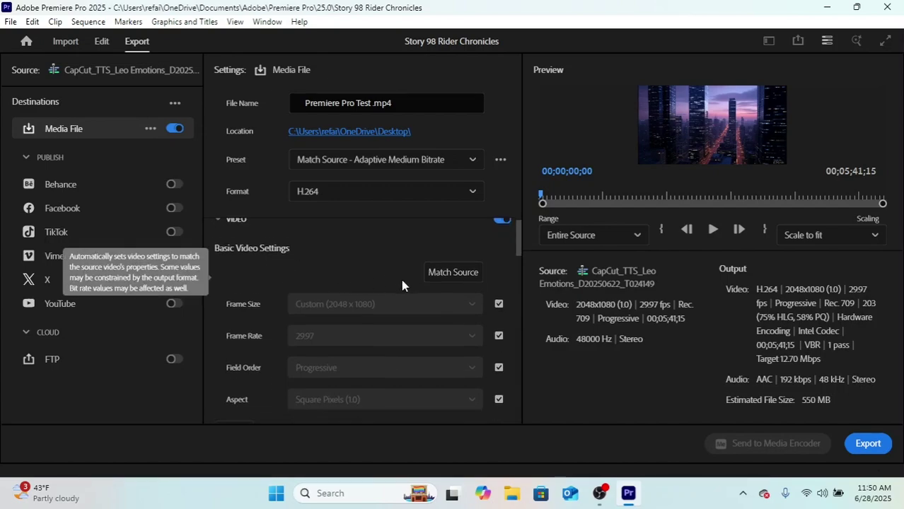
{"action": "scroll", "coordinate": [302, 350], "scroll_direction": "down", "scroll_amount": 3}
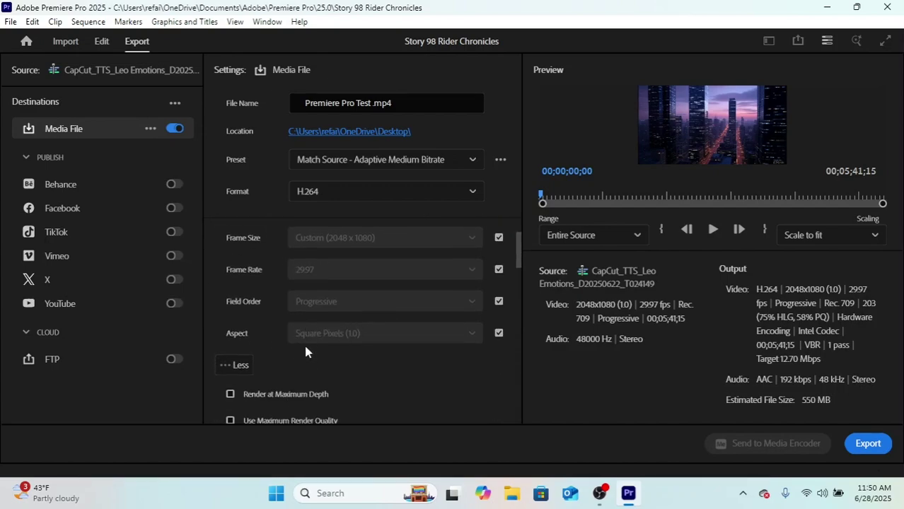
{"action": "scroll", "coordinate": [302, 351], "scroll_direction": "down", "scroll_amount": 3}
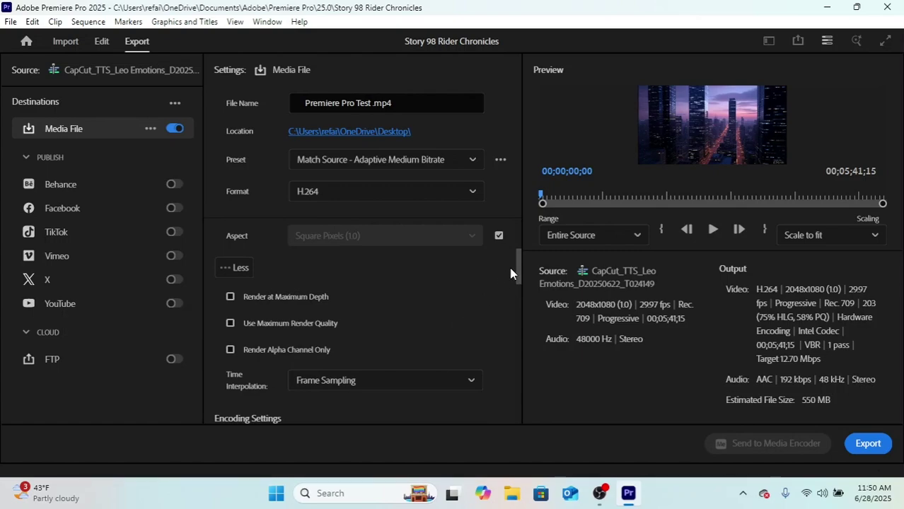
{"action": "left_click_drag", "start_coordinate": [519, 265], "coordinate": [521, 357]}
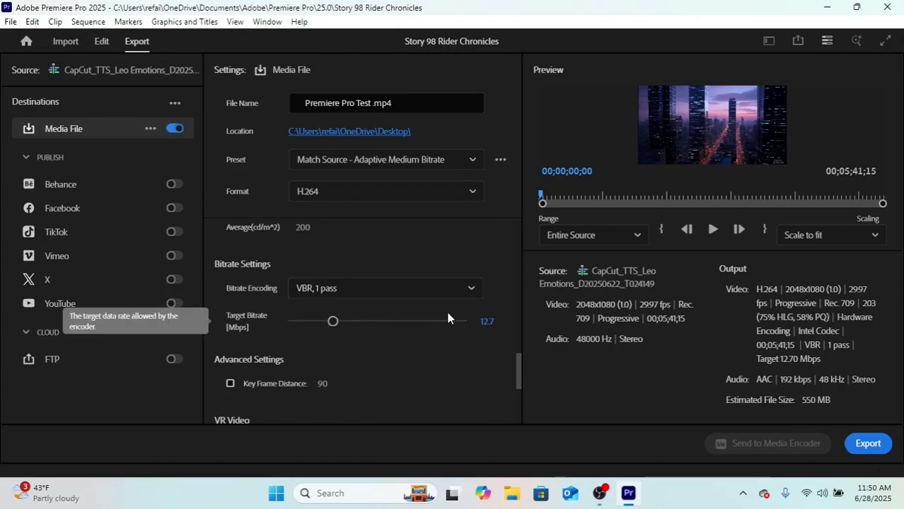
{"action": "left_click", "coordinate": [486, 322]}
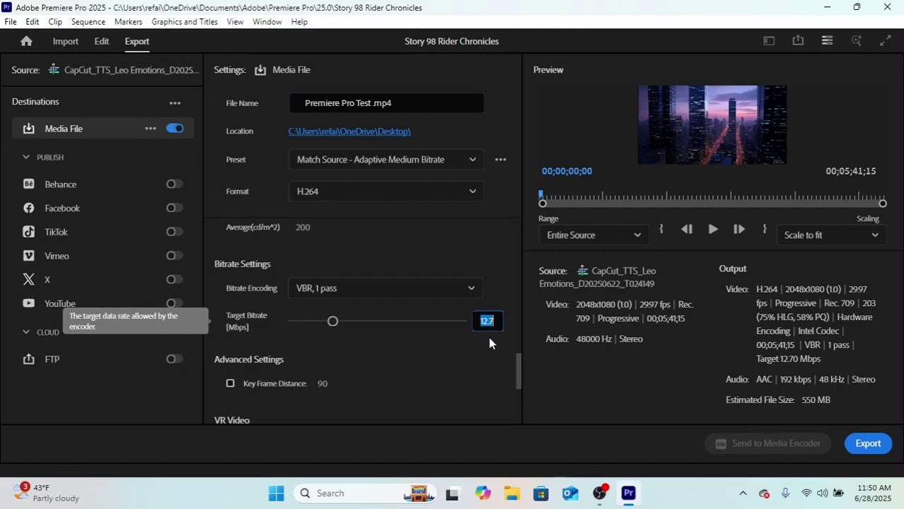
{"action": "key", "text": "BackSpace"}
{"action": "type", "text": "5"}
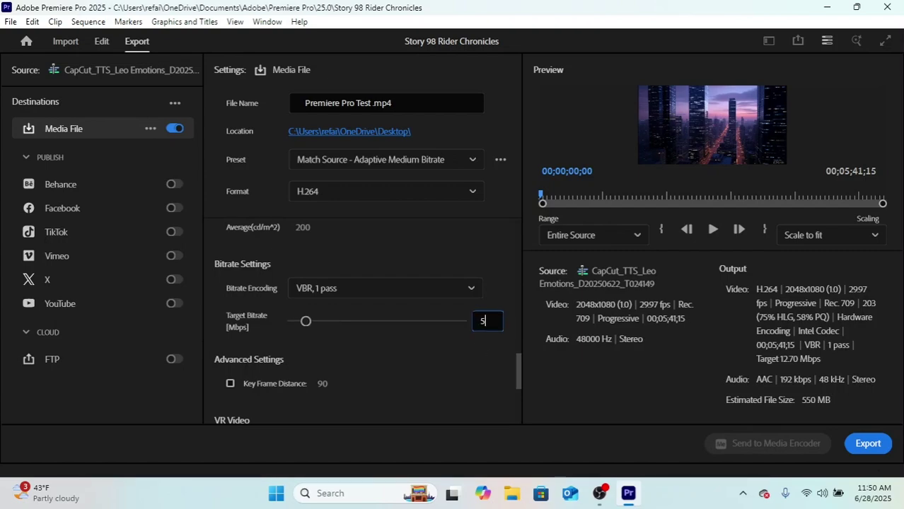
{"action": "left_click", "coordinate": [478, 350]}
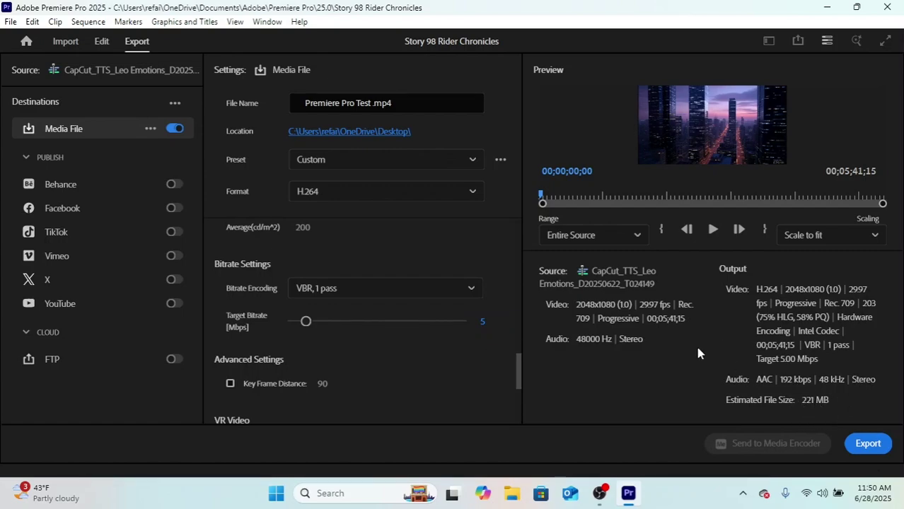
Review the remaining video export settings, collapse the video section, and look over the available export presets
{"action": "scroll", "coordinate": [507, 360], "scroll_direction": "down", "scroll_amount": 5}
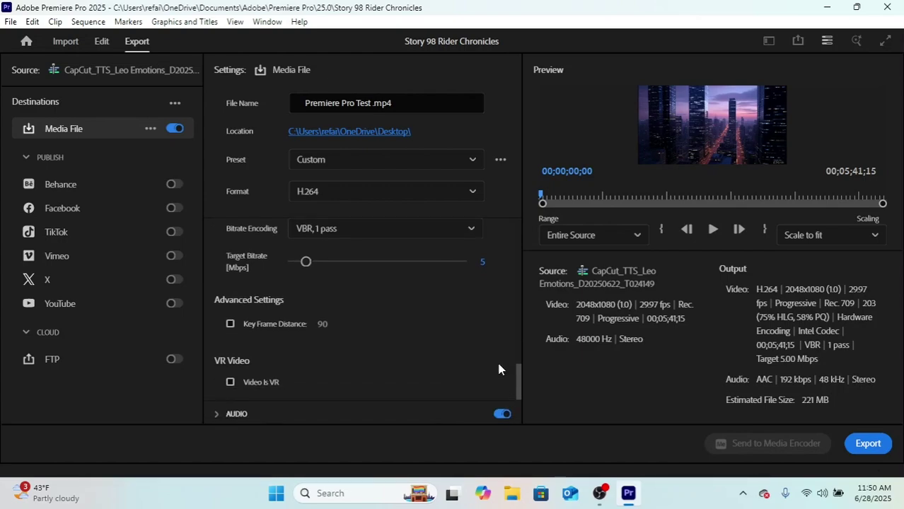
{"action": "scroll", "coordinate": [500, 365], "scroll_direction": "down", "scroll_amount": 1}
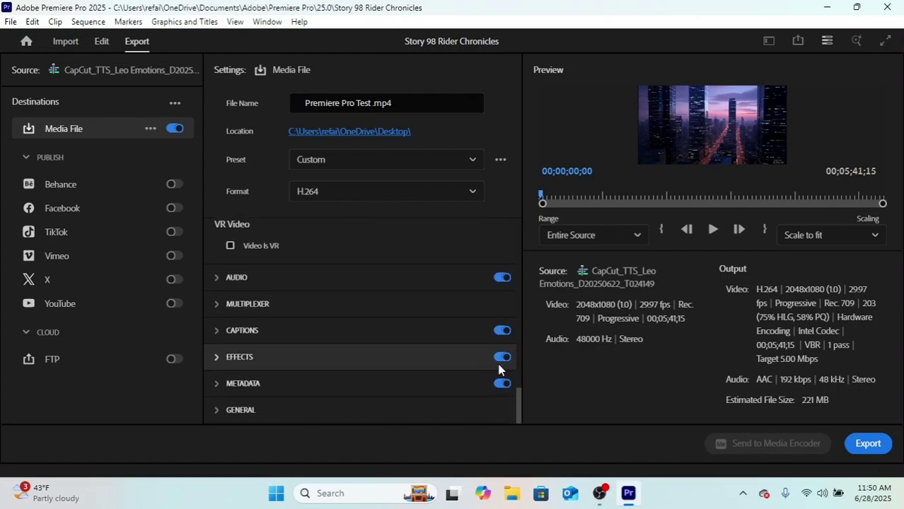
{"action": "scroll", "coordinate": [499, 325], "scroll_direction": "up", "scroll_amount": 1}
{"action": "scroll", "coordinate": [499, 323], "scroll_direction": "up", "scroll_amount": 1}
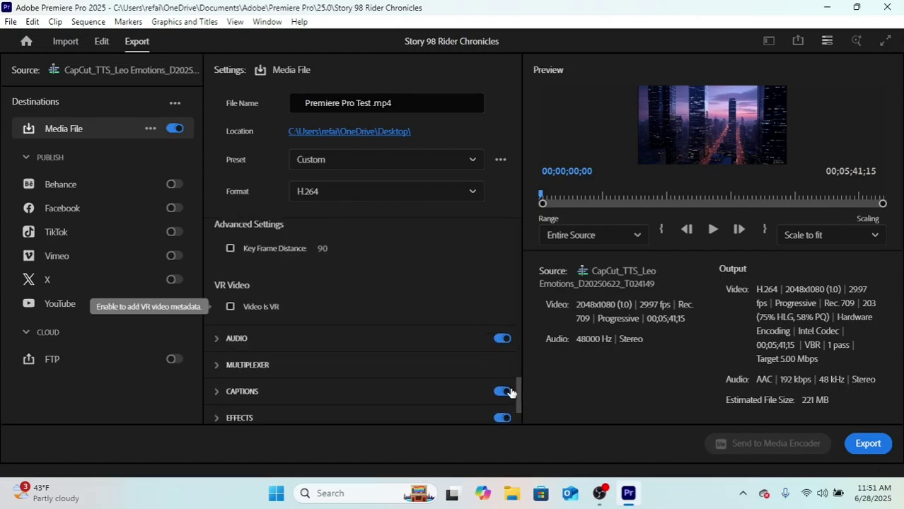
{"action": "left_click_drag", "start_coordinate": [517, 393], "coordinate": [546, 233]}
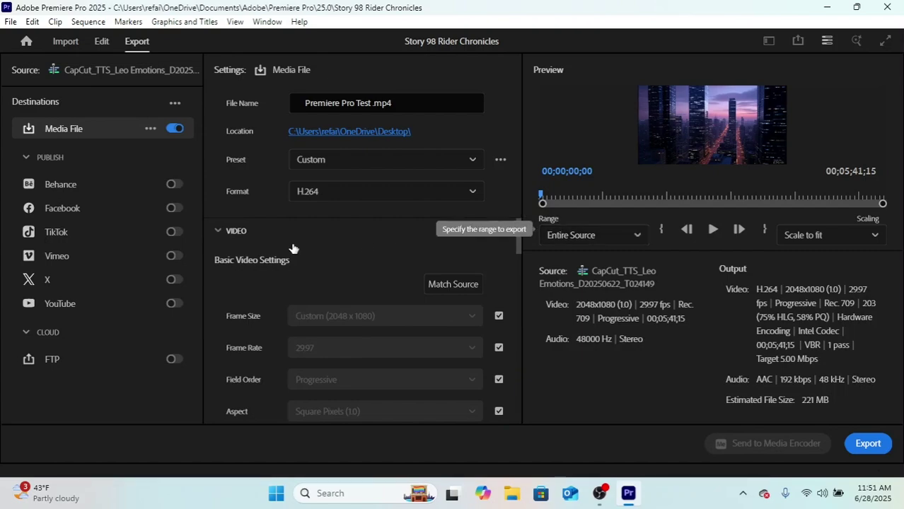
{"action": "left_click", "coordinate": [228, 234]}
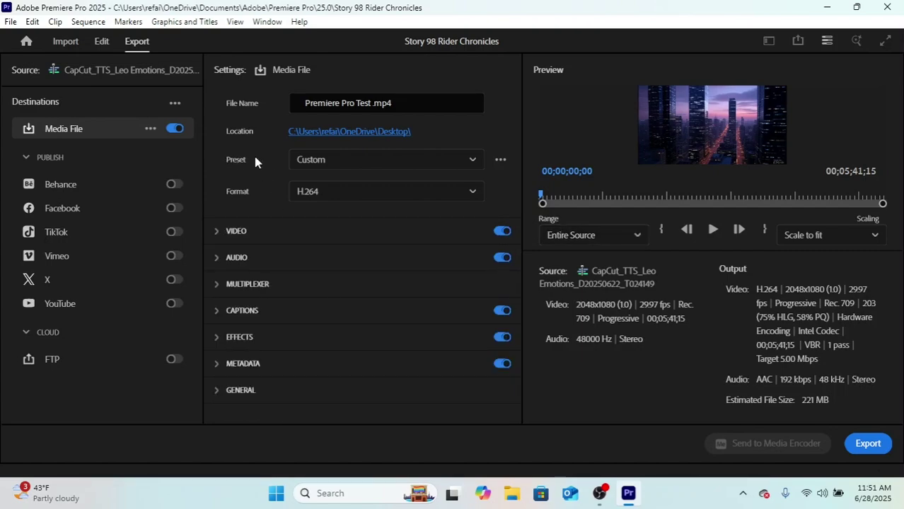
{"action": "left_click", "coordinate": [329, 162]}
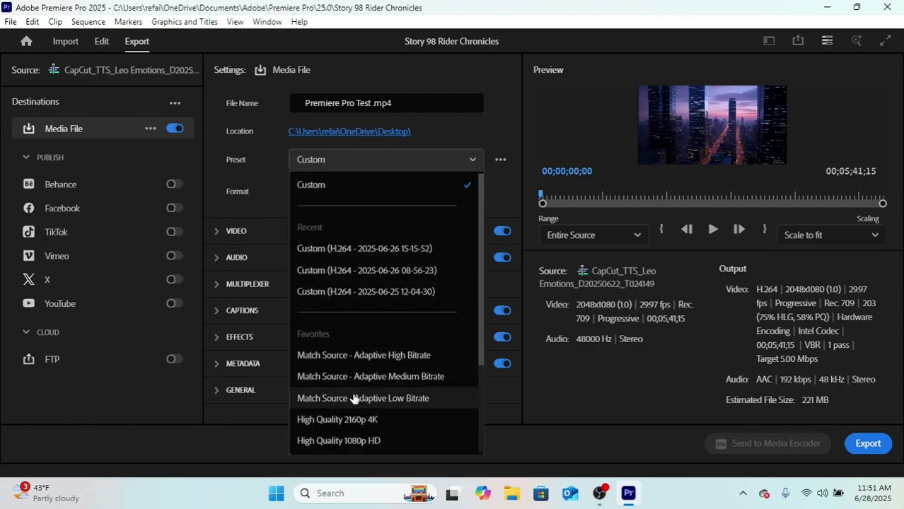
{"action": "left_click", "coordinate": [336, 170]}
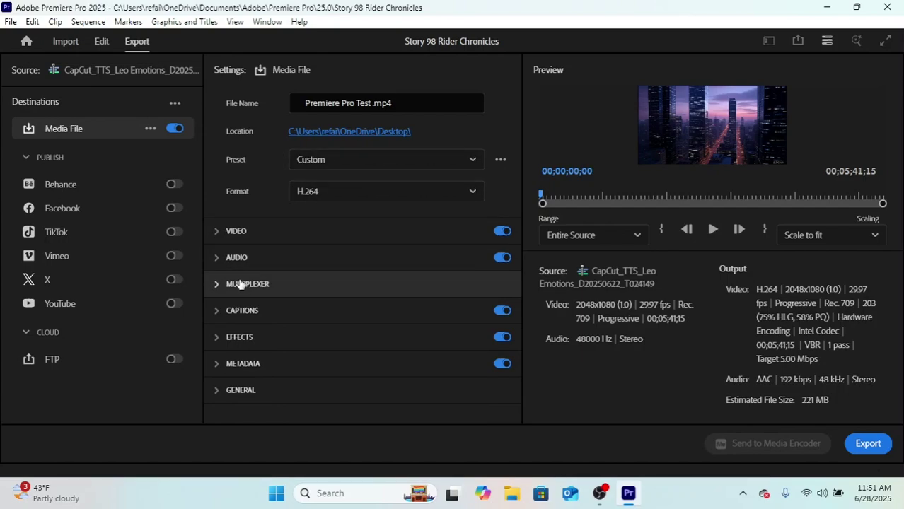
Expand the audio export settings and check the available audio format and audio codec options
{"action": "left_click", "coordinate": [219, 266]}
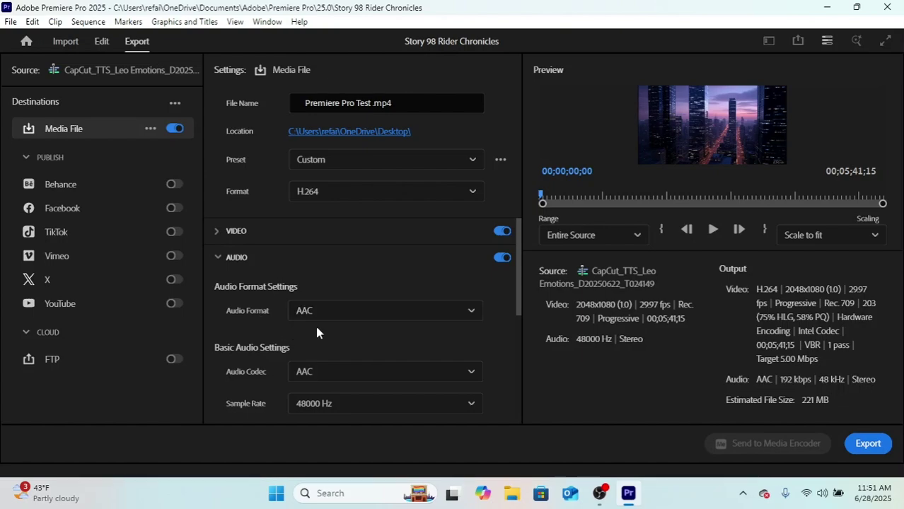
{"action": "left_click", "coordinate": [335, 316]}
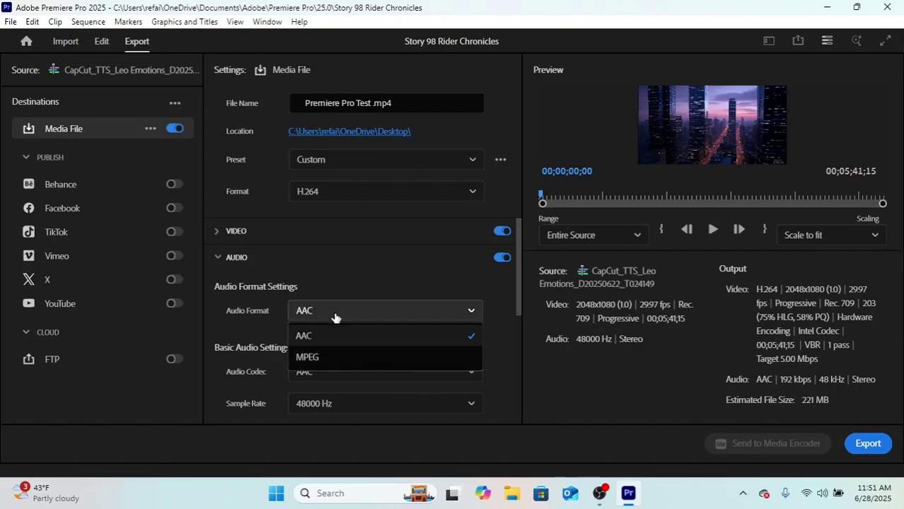
{"action": "left_click", "coordinate": [335, 318]}
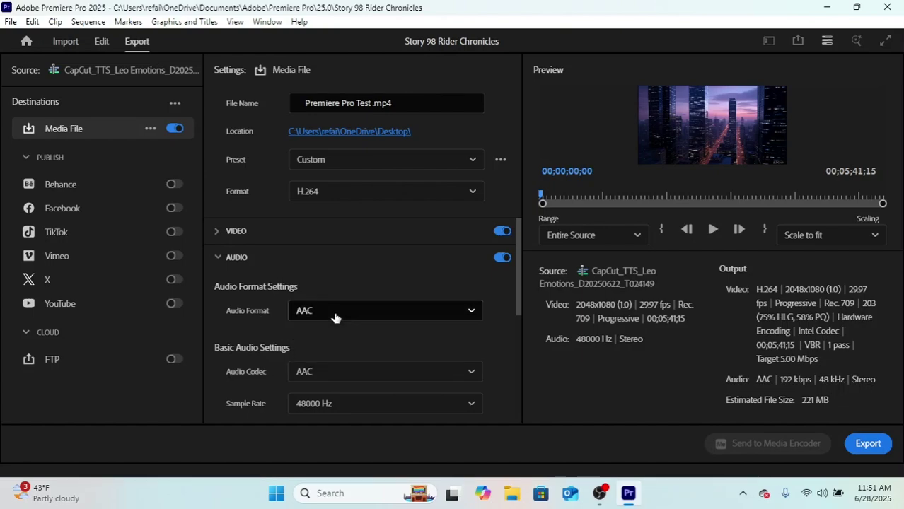
{"action": "scroll", "coordinate": [329, 313], "scroll_direction": "down", "scroll_amount": 1}
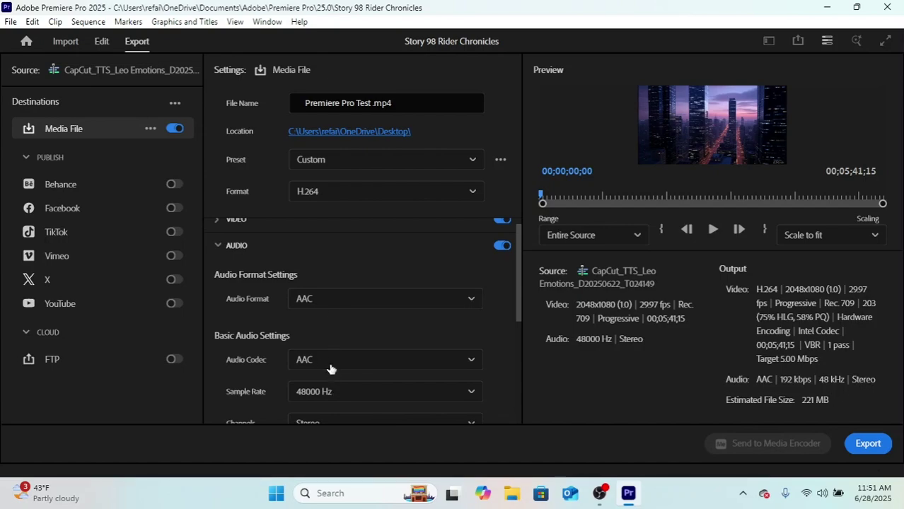
{"action": "left_click", "coordinate": [333, 358]}
{"action": "left_click", "coordinate": [333, 347]}
{"action": "scroll", "coordinate": [341, 311], "scroll_direction": "down", "scroll_amount": 1}
Try MPEG as the audio format, check its audio layer options, and switch the audio format back to AAC
{"action": "left_click", "coordinate": [340, 288]}
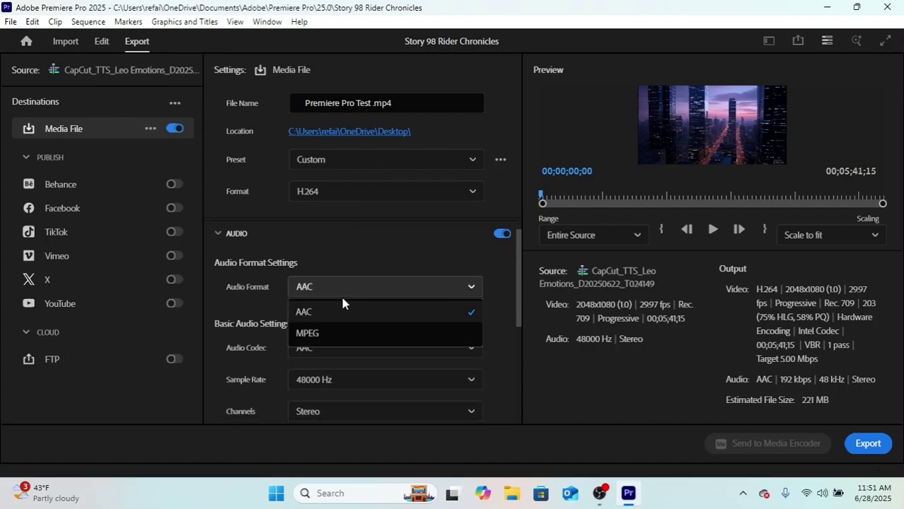
{"action": "left_click", "coordinate": [343, 311]}
{"action": "left_click", "coordinate": [347, 347]}
{"action": "left_click", "coordinate": [347, 345]}
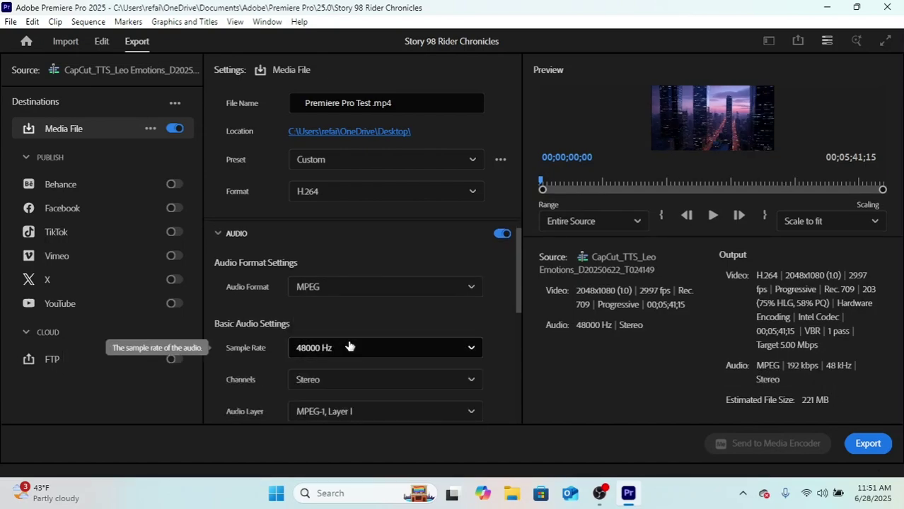
{"action": "scroll", "coordinate": [351, 322], "scroll_direction": "down", "scroll_amount": 1}
{"action": "scroll", "coordinate": [351, 321], "scroll_direction": "down", "scroll_amount": 3}
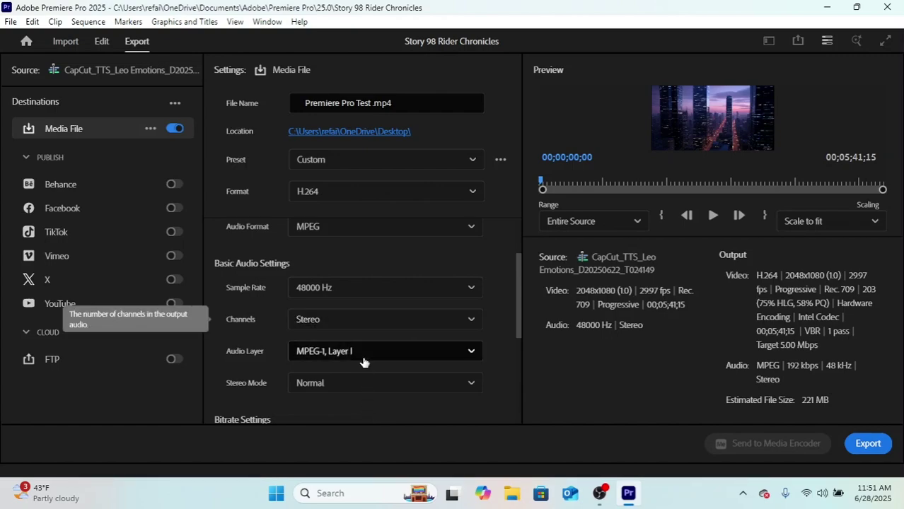
{"action": "left_click", "coordinate": [362, 353]}
{"action": "left_click", "coordinate": [353, 376]}
{"action": "scroll", "coordinate": [360, 345], "scroll_direction": "up", "scroll_amount": 1}
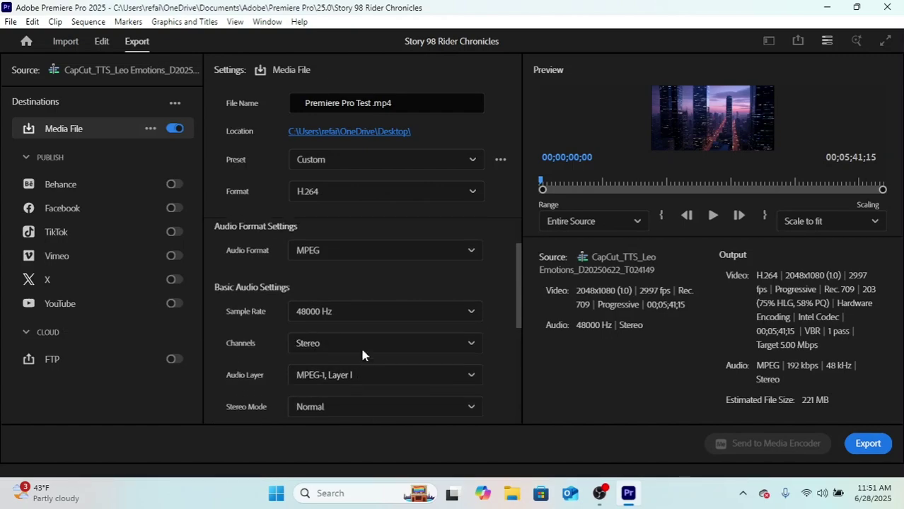
{"action": "left_click", "coordinate": [338, 252]}
{"action": "left_click", "coordinate": [334, 275]}
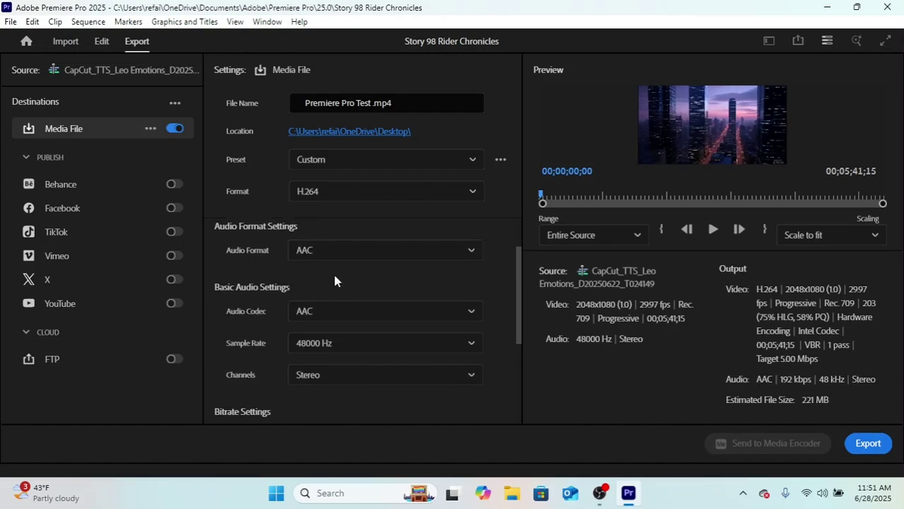
Review the rest of the audio export settings, collapse them, and look into the effects export settings
{"action": "scroll", "coordinate": [385, 310], "scroll_direction": "down", "scroll_amount": 3}
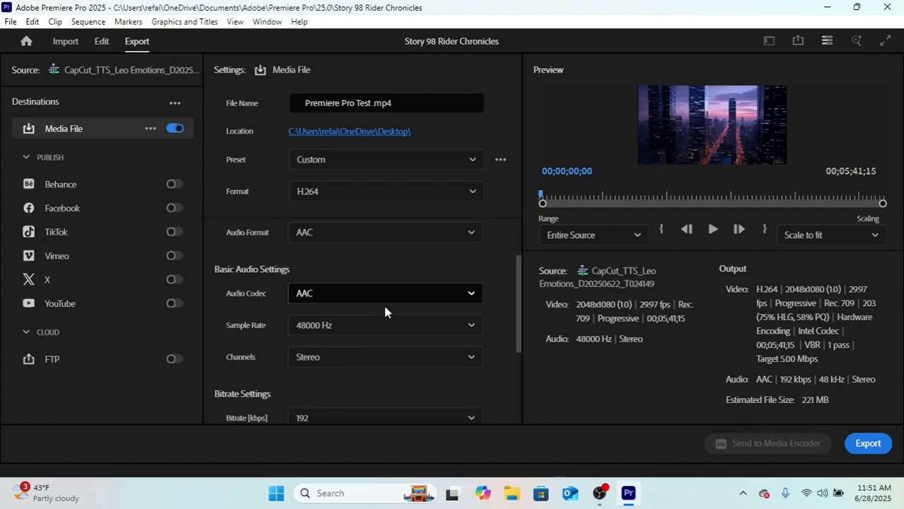
{"action": "scroll", "coordinate": [385, 312], "scroll_direction": "down", "scroll_amount": 2}
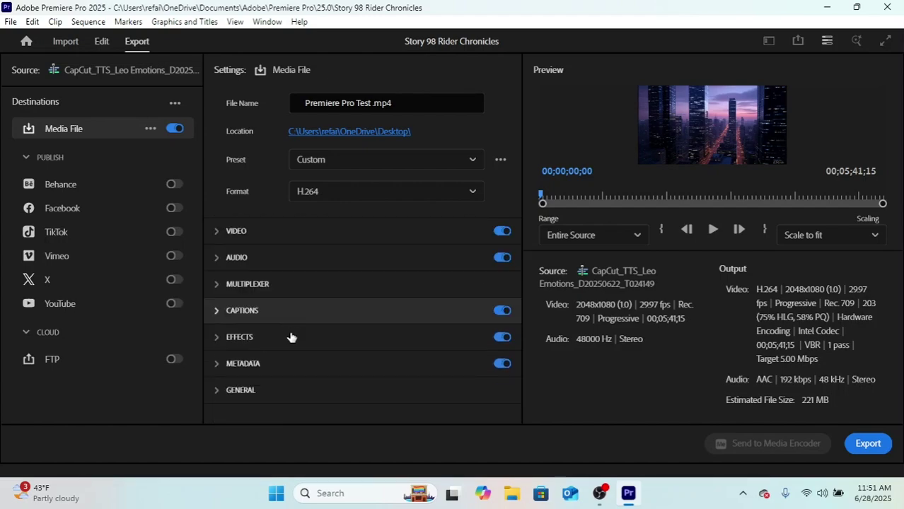
{"action": "left_click", "coordinate": [225, 337]}
{"action": "left_click", "coordinate": [222, 338]}
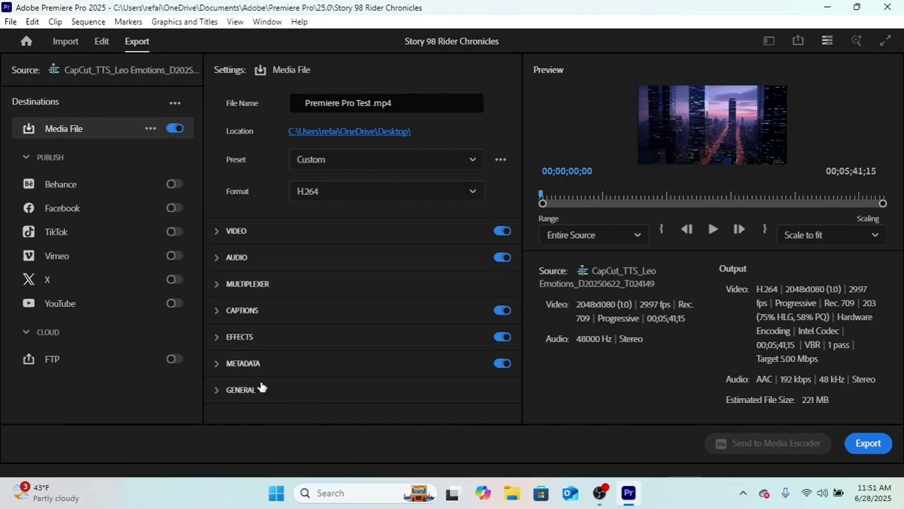
Try turning captions off for the export and switch them back on
{"action": "left_click", "coordinate": [501, 311]}
{"action": "left_click", "coordinate": [502, 311]}
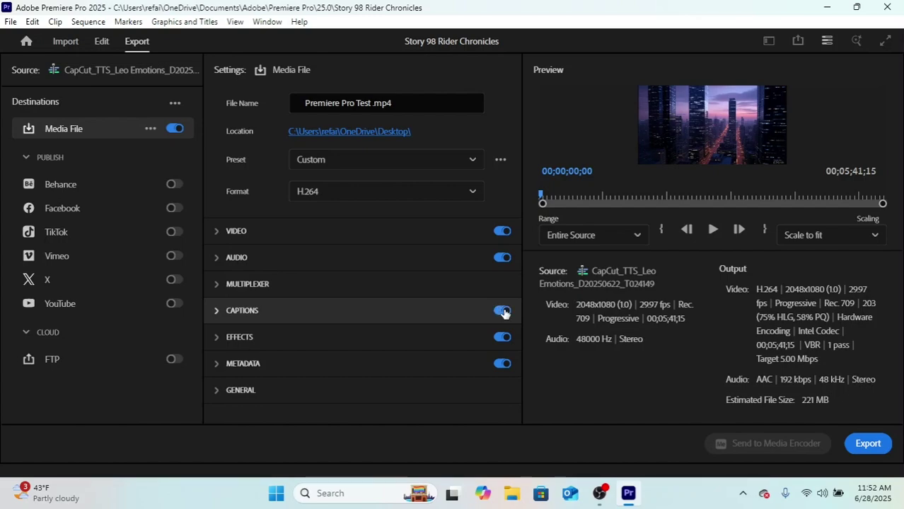
{"action": "left_click", "coordinate": [502, 311]}
{"action": "left_click", "coordinate": [501, 311]}
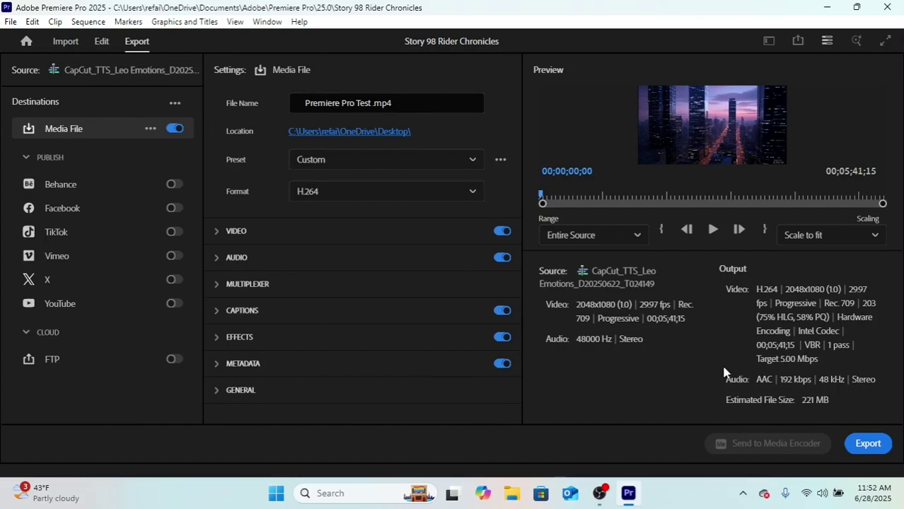
Export the sequence with the current settings and close Premiere Pro
{"action": "left_click", "coordinate": [869, 444]}
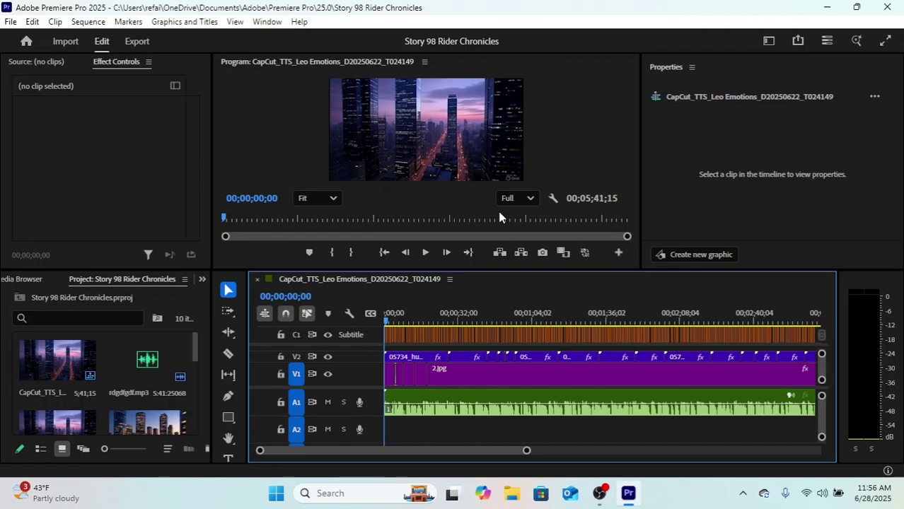
{"action": "key", "text": "alt+F4"}
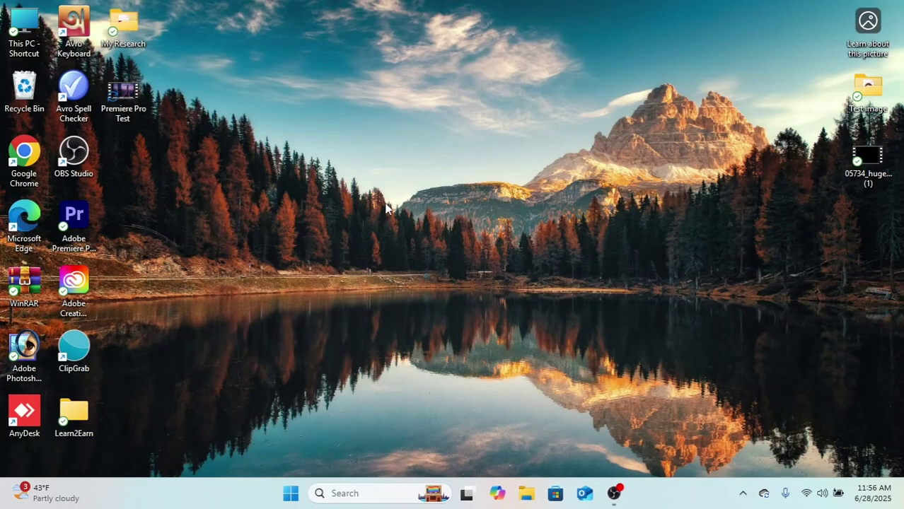
Play the exported Premiere Pro Test video from the Desktop in full screen, skip ahead to about 1:43, and close the player
{"action": "double_click", "coordinate": [131, 100]}
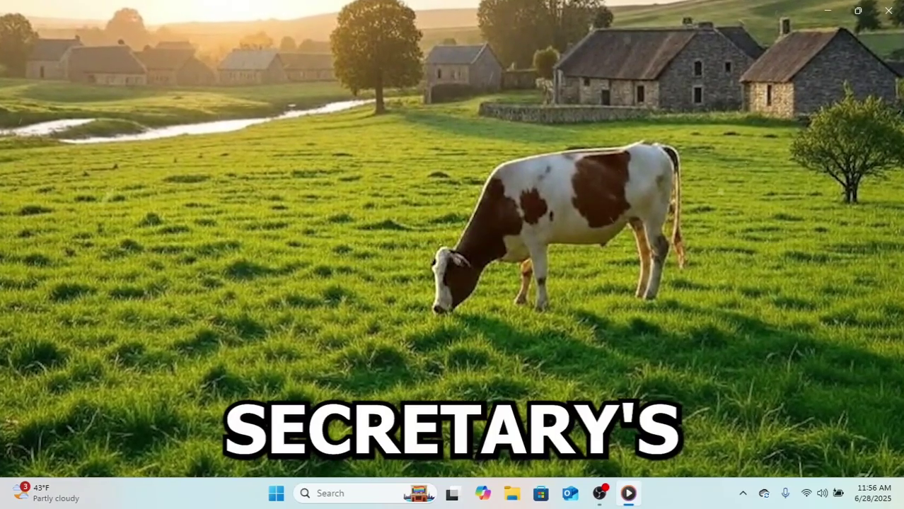
{"action": "mouse_move", "coordinate": [261, 205]}
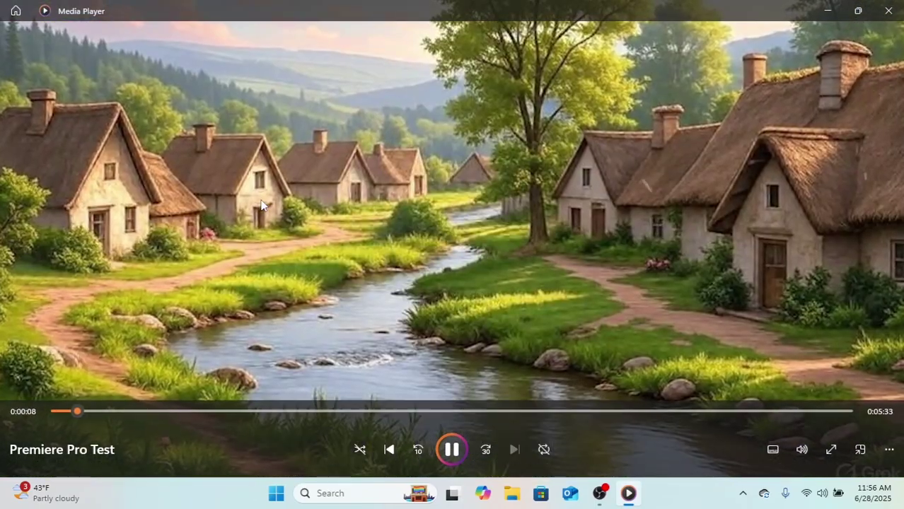
{"action": "double_click", "coordinate": [261, 205]}
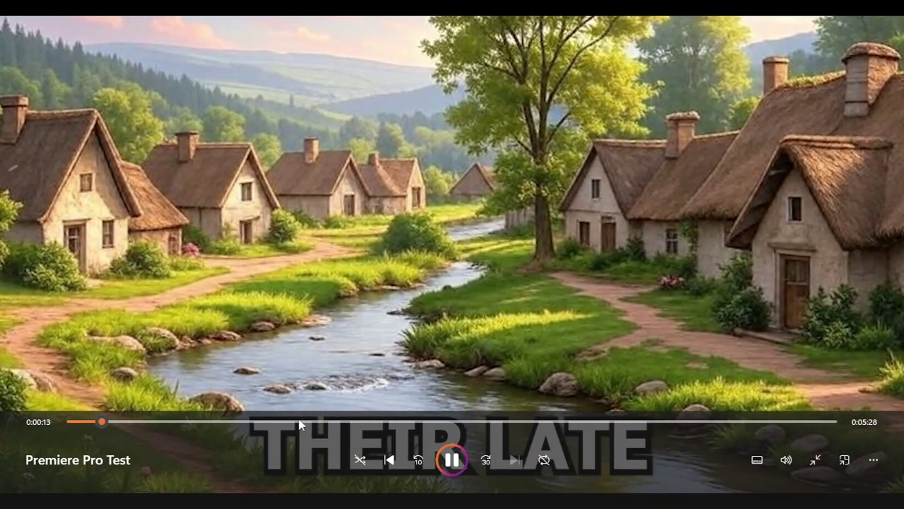
{"action": "left_click", "coordinate": [303, 422]}
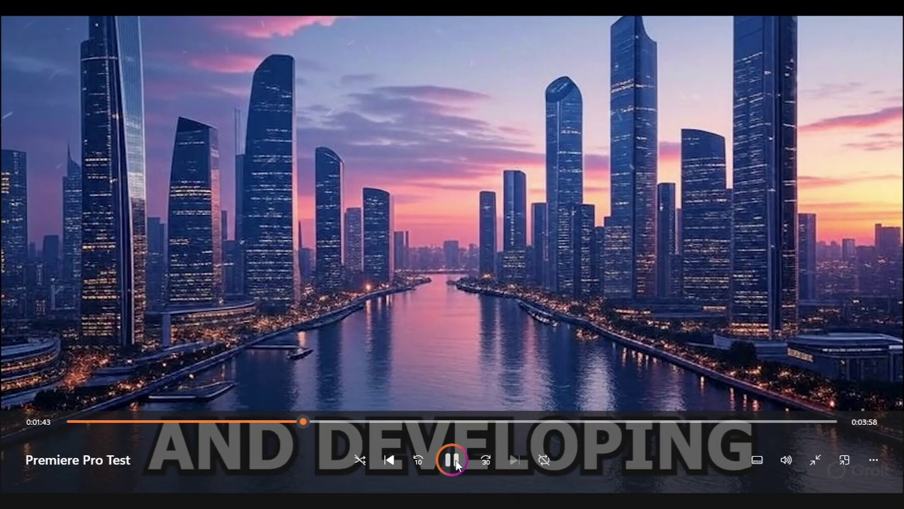
{"action": "key", "text": "space"}
{"action": "key", "text": "Escape"}
{"action": "left_click", "coordinate": [887, 10]}
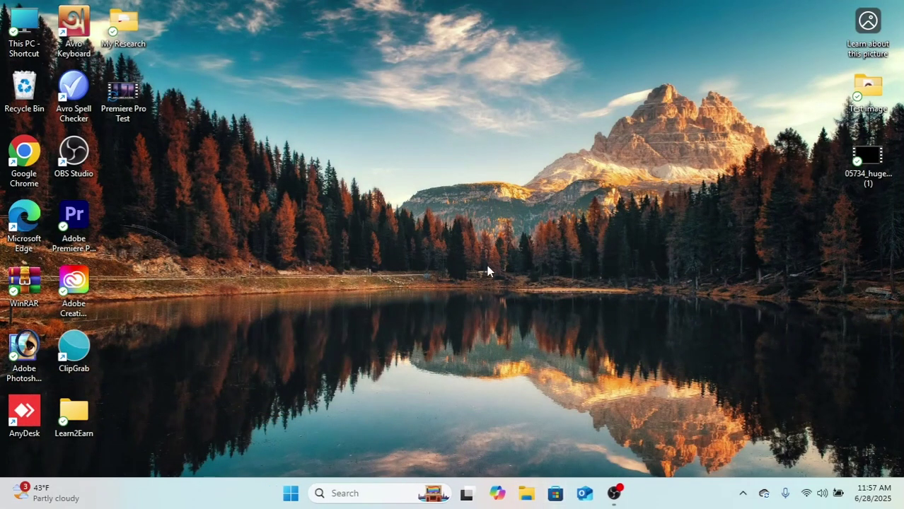
{"action": "right_click", "coordinate": [341, 113]}
{"action": "left_click", "coordinate": [387, 168]}
{"action": "right_click", "coordinate": [276, 162]}
{"action": "left_click", "coordinate": [328, 223]}
{"action": "right_click", "coordinate": [411, 125]}
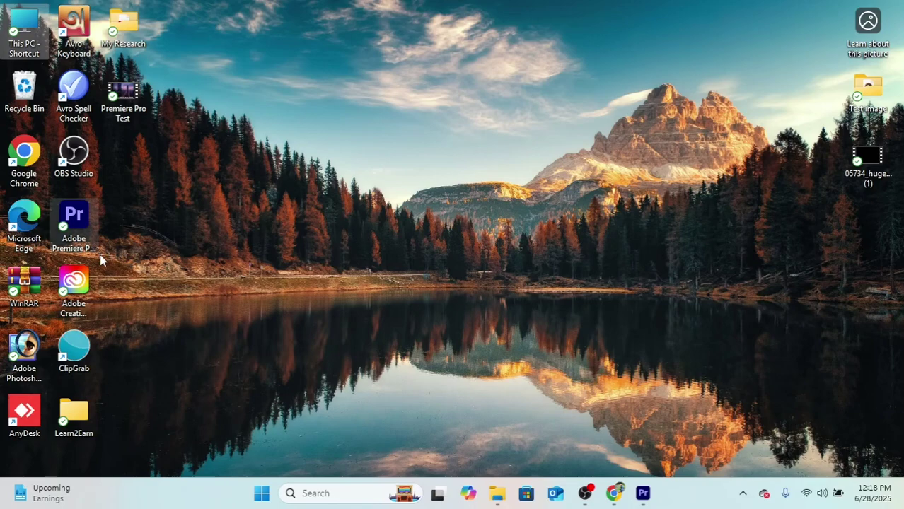
Switch to Google Chrome with an existing profile and reload the learn2earnbd.com home page
{"action": "double_click", "coordinate": [43, 141]}
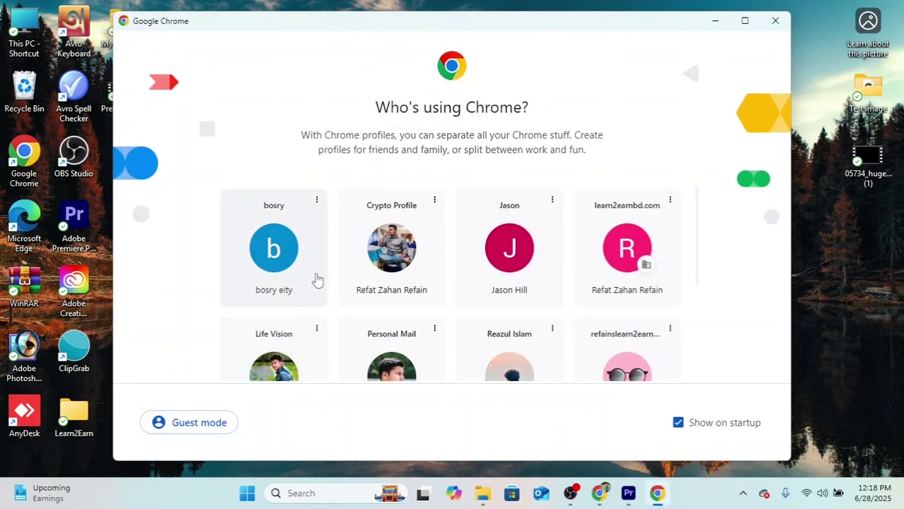
{"action": "left_click", "coordinate": [327, 346]}
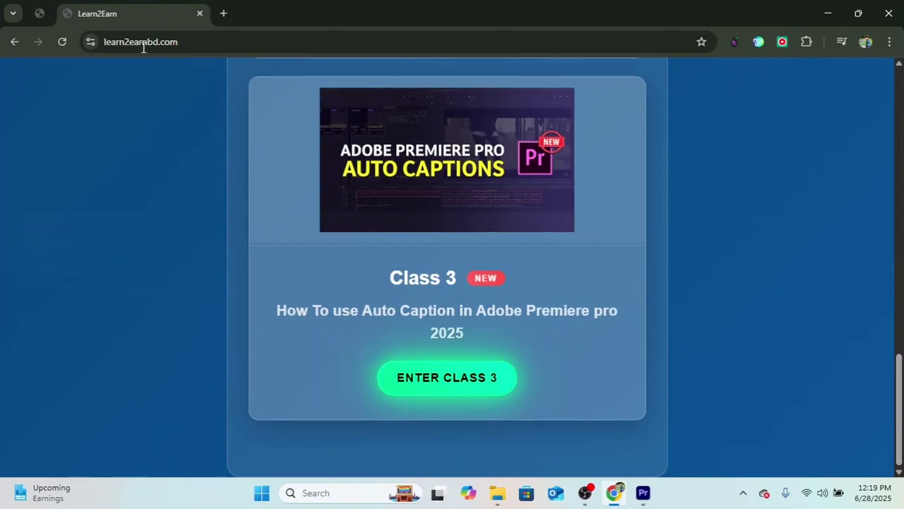
{"action": "scroll", "coordinate": [189, 149], "scroll_direction": "up", "scroll_amount": 15}
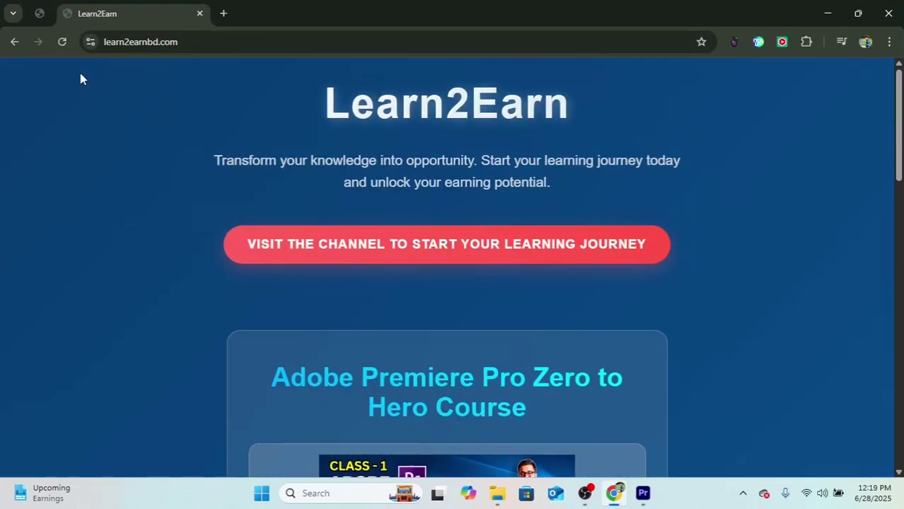
{"action": "left_click", "coordinate": [58, 42]}
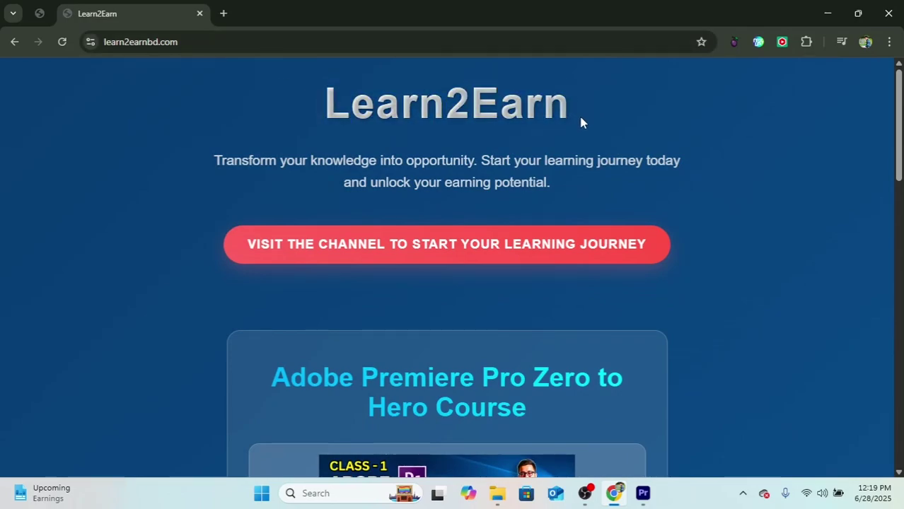
Look through the class listings of the Adobe Premiere Pro Zero to Hero Course, including the Class 2 resources link
{"action": "scroll", "coordinate": [453, 369], "scroll_direction": "down", "scroll_amount": 2}
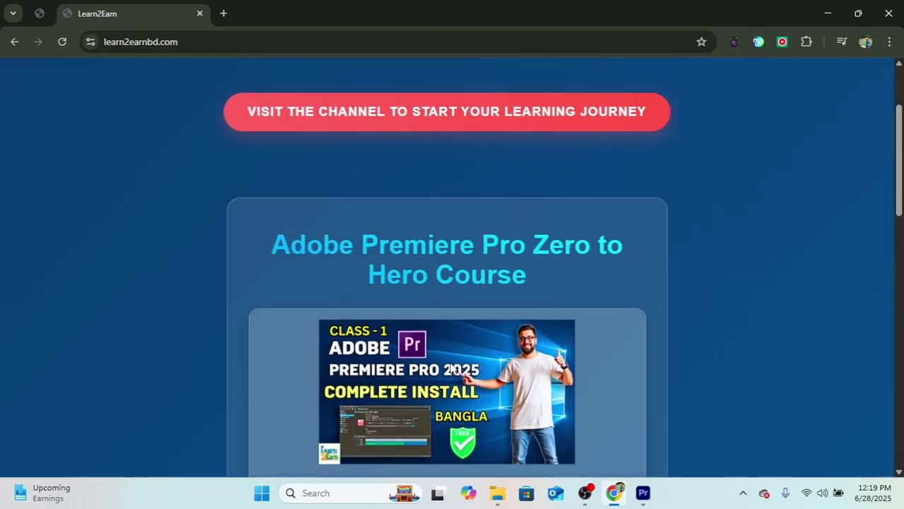
{"action": "scroll", "coordinate": [450, 364], "scroll_direction": "down", "scroll_amount": 2}
{"action": "scroll", "coordinate": [449, 362], "scroll_direction": "down", "scroll_amount": 3}
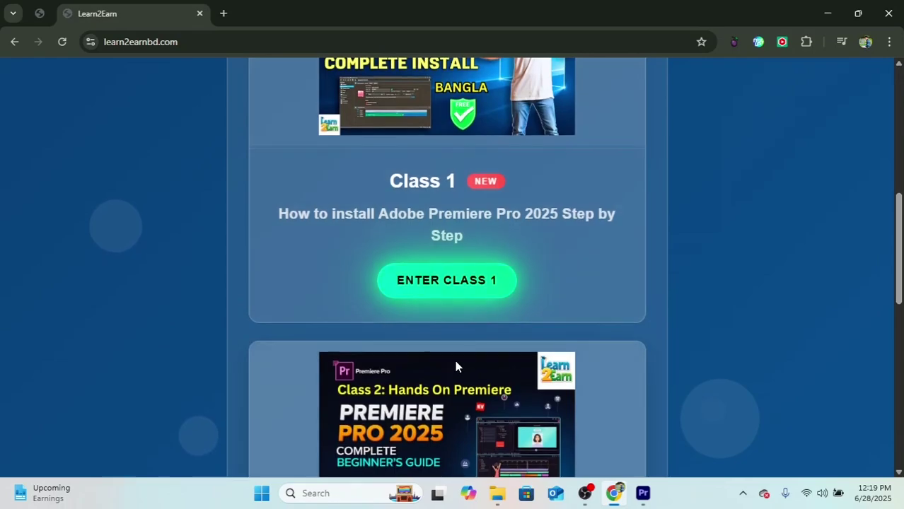
{"action": "scroll", "coordinate": [456, 353], "scroll_direction": "down", "scroll_amount": 3}
{"action": "scroll", "coordinate": [464, 339], "scroll_direction": "down", "scroll_amount": 2}
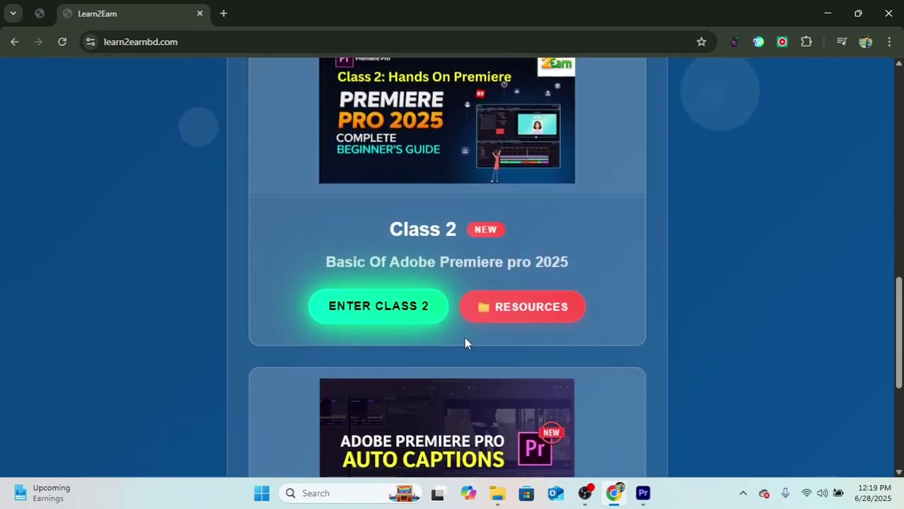
{"action": "scroll", "coordinate": [420, 253], "scroll_direction": "up", "scroll_amount": 3}
{"action": "scroll", "coordinate": [484, 215], "scroll_direction": "down", "scroll_amount": 4}
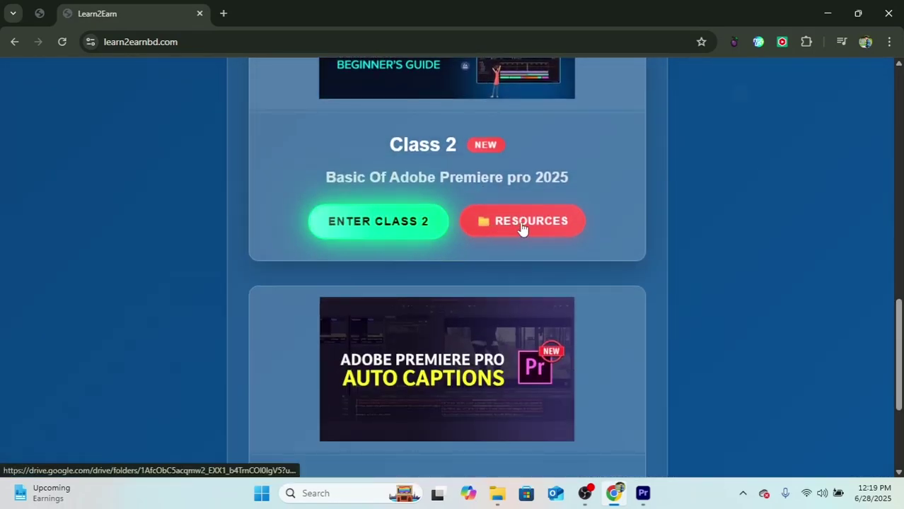
{"action": "scroll", "coordinate": [535, 226], "scroll_direction": "down", "scroll_amount": 3}
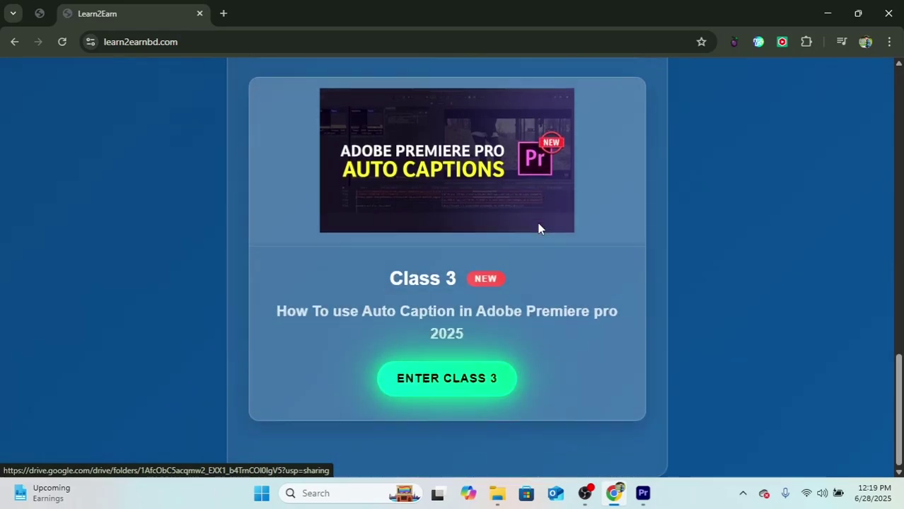